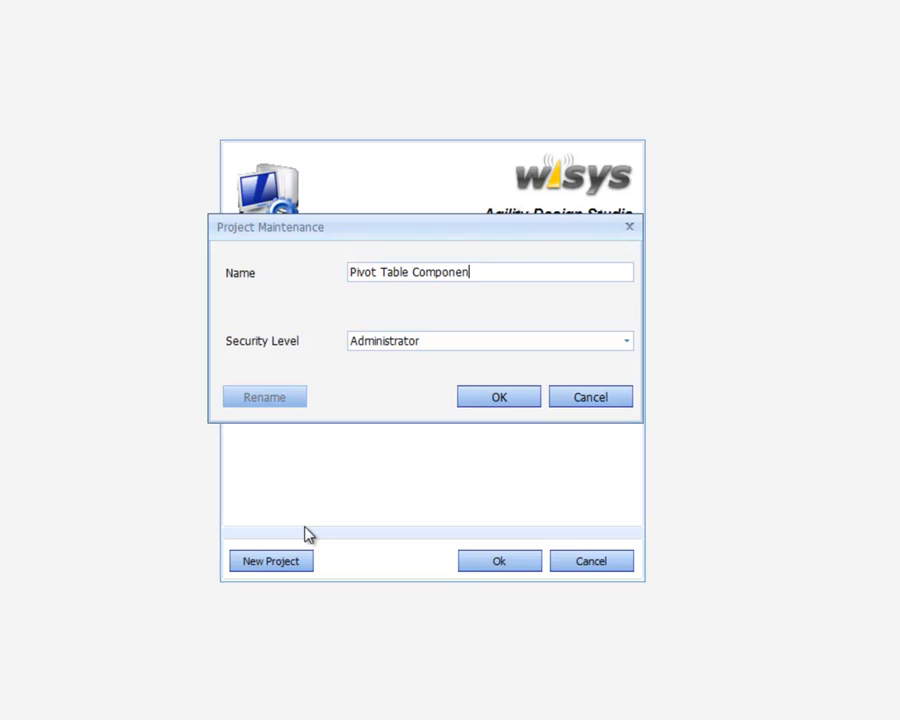
# Create a new project named Pivot Table Component Training and open it.
pyautogui.write('Training')
pyautogui.click(492, 397)
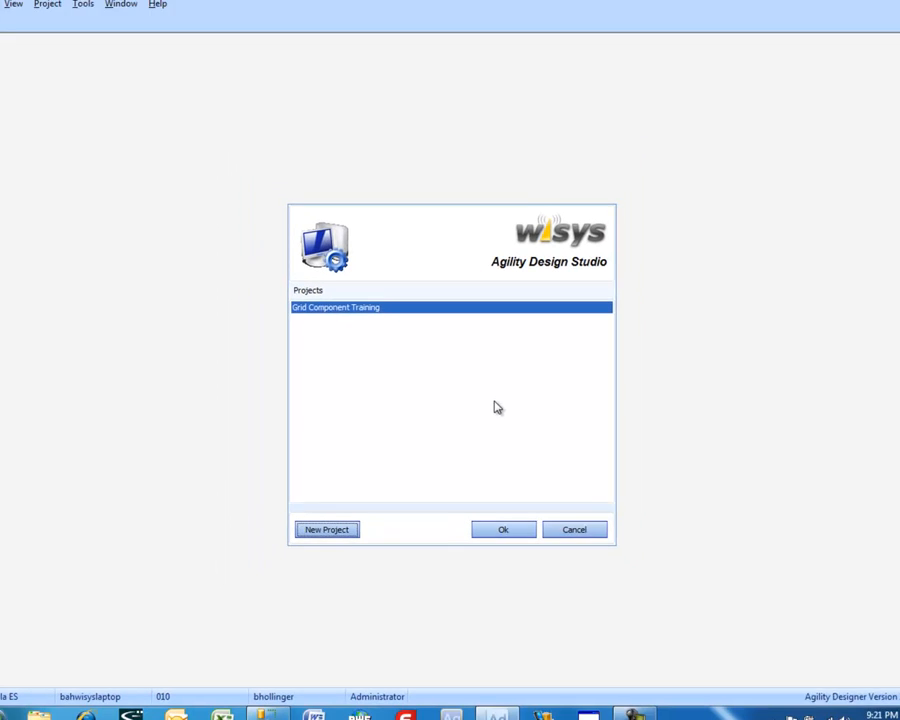
pyautogui.doubleClick(326, 313)
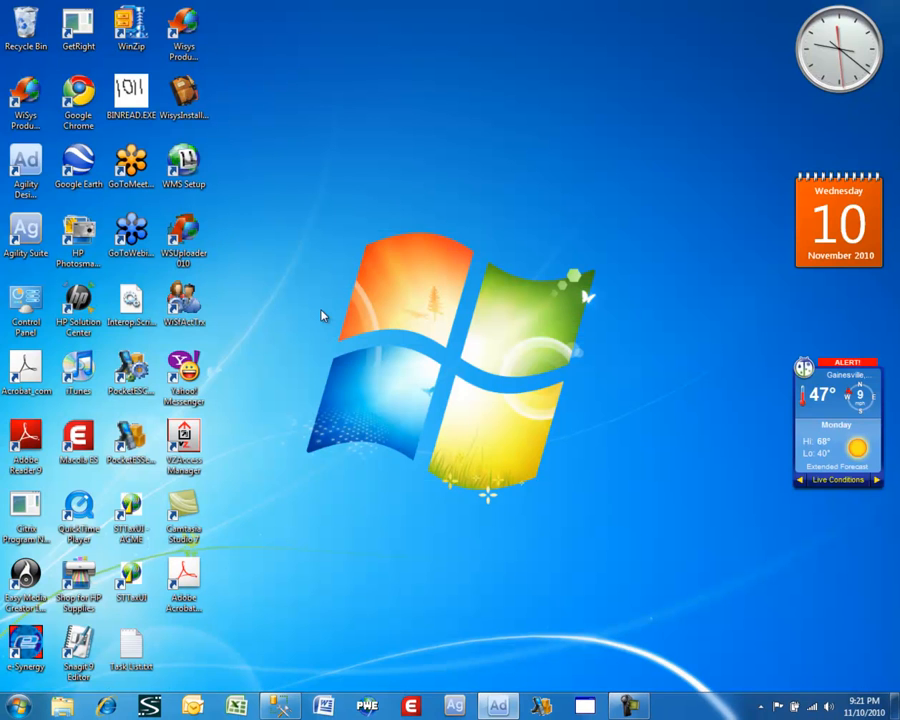
pyautogui.click(500, 706)
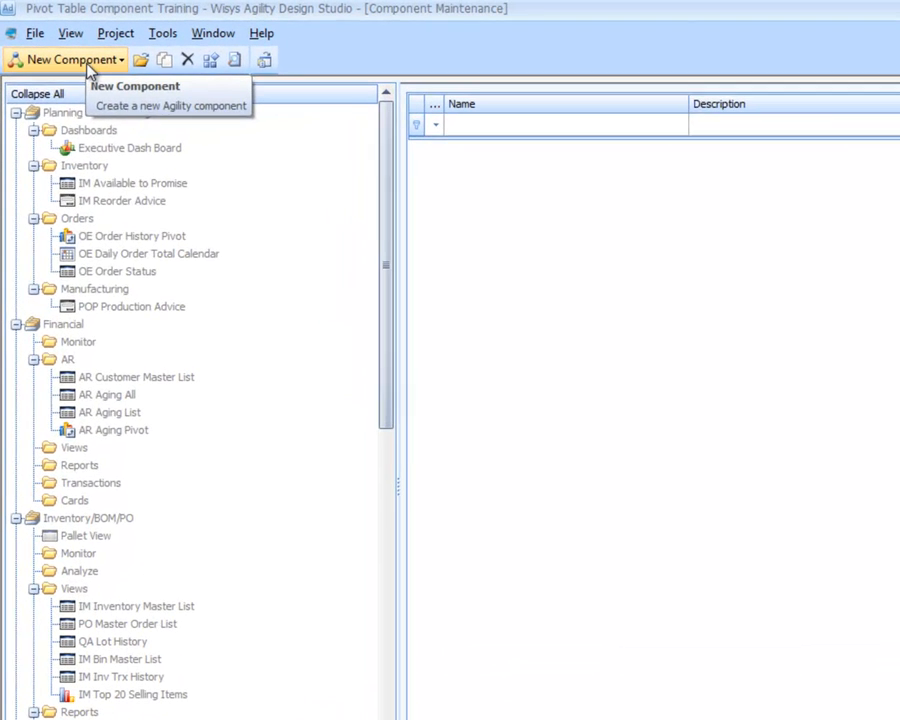
# Start a new pivot grid component and name it OE History Pivot Analysis.
pyautogui.click(90, 71)
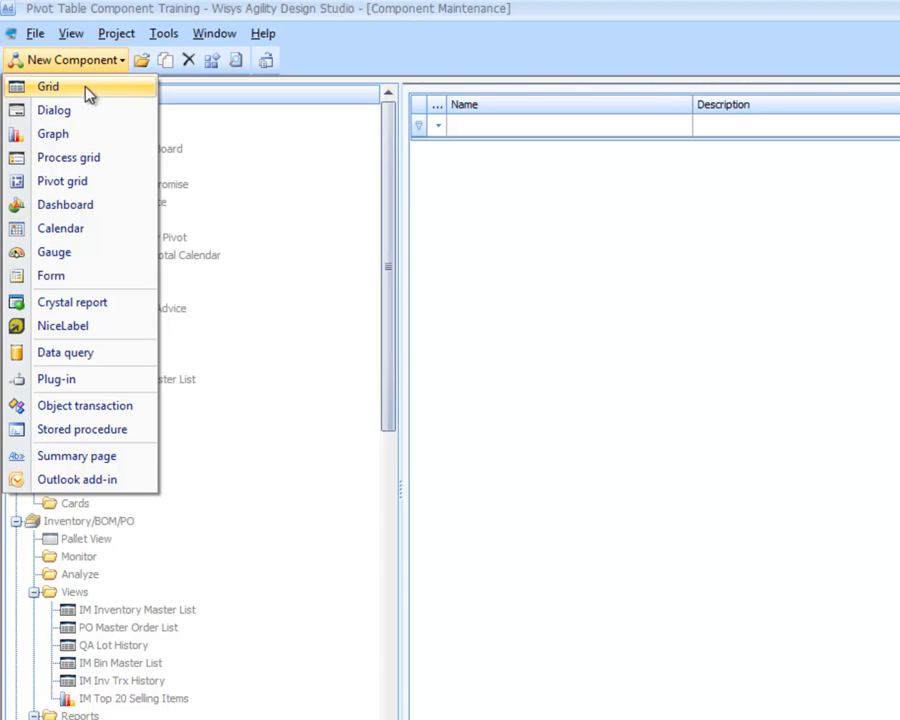
pyautogui.click(93, 181)
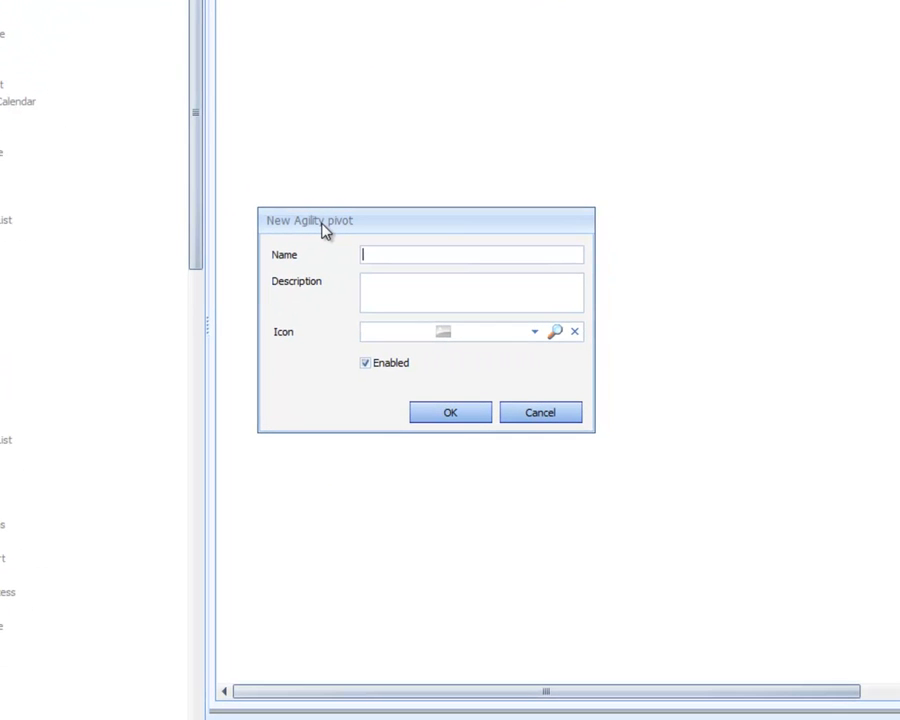
pyautogui.write('OE History Pivot Analysis')
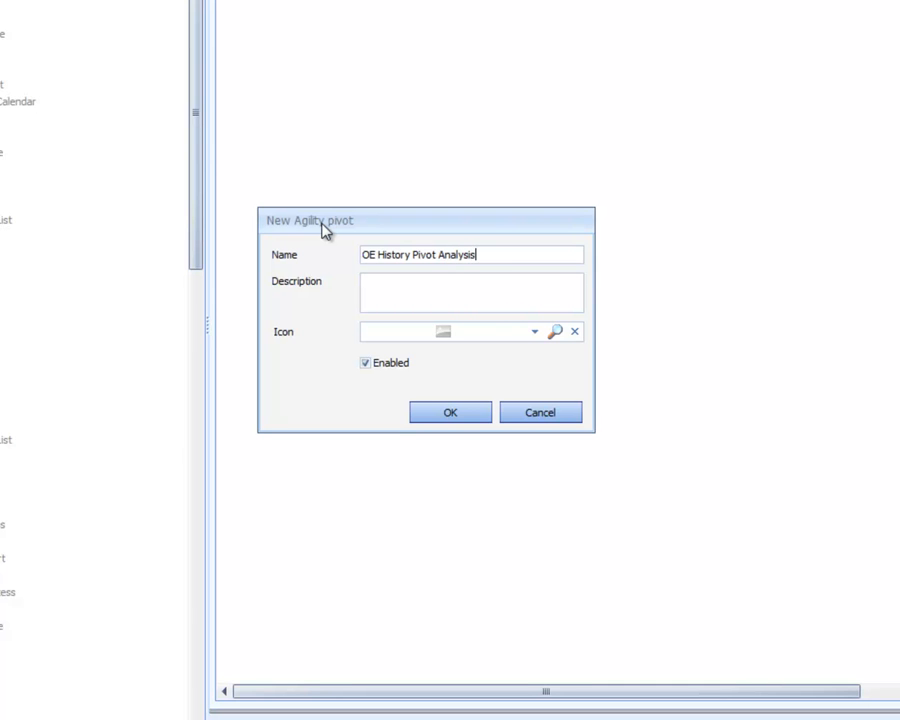
# Copy the component name OE History Pivot Analysis into the new pivot's description.
pyautogui.hotkey('shift', 'Left')
pyautogui.hotkey('shift', 'Left')
pyautogui.hotkey('shift', 'Left')
pyautogui.hotkey('shift', 'Left')
pyautogui.hotkey('shift', 'Left')
pyautogui.hotkey('shift', 'Left')
pyautogui.hotkey('shift', 'Left')
pyautogui.hotkey('shift', 'Left')
pyautogui.hotkey('shift', 'Left')
pyautogui.hotkey('shift', 'Left')
pyautogui.hotkey('shift', 'Left')
pyautogui.hotkey('shift', 'Left')
pyautogui.hotkey('shift', 'Left')
pyautogui.hotkey('shift', 'Left')
pyautogui.hotkey('shift', 'Left')
pyautogui.hotkey('shift', 'Left')
pyautogui.hotkey('shift', 'Left')
pyautogui.hotkey('shift', 'Left')
pyautogui.hotkey('shift', 'Left')
pyautogui.hotkey('shift', 'Left')
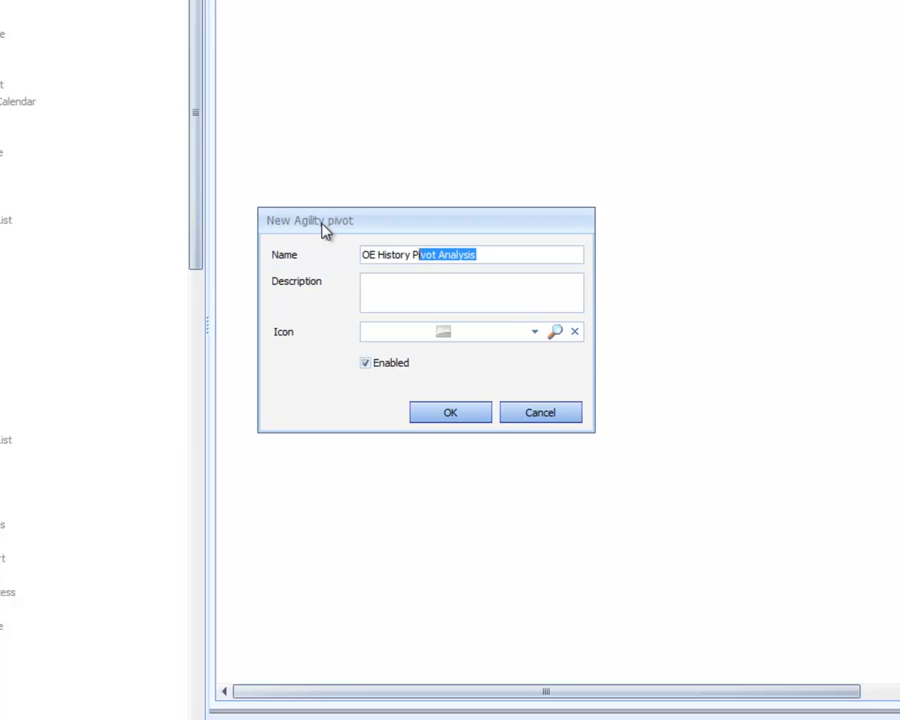
pyautogui.hotkey('ctrl', 'c')
pyautogui.press('Tab')
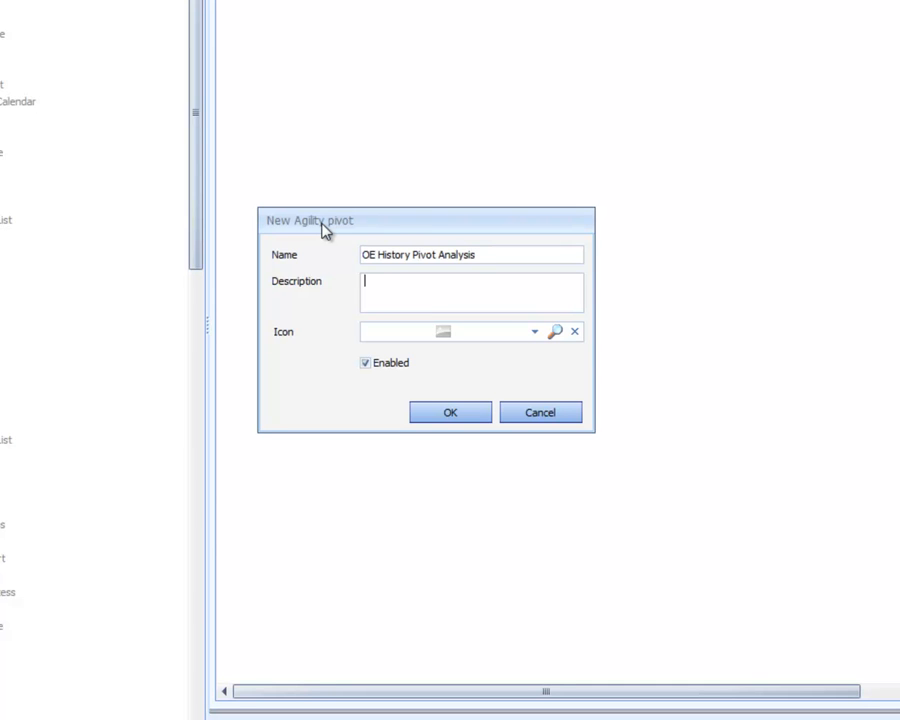
pyautogui.hotkey('ctrl', 'v')
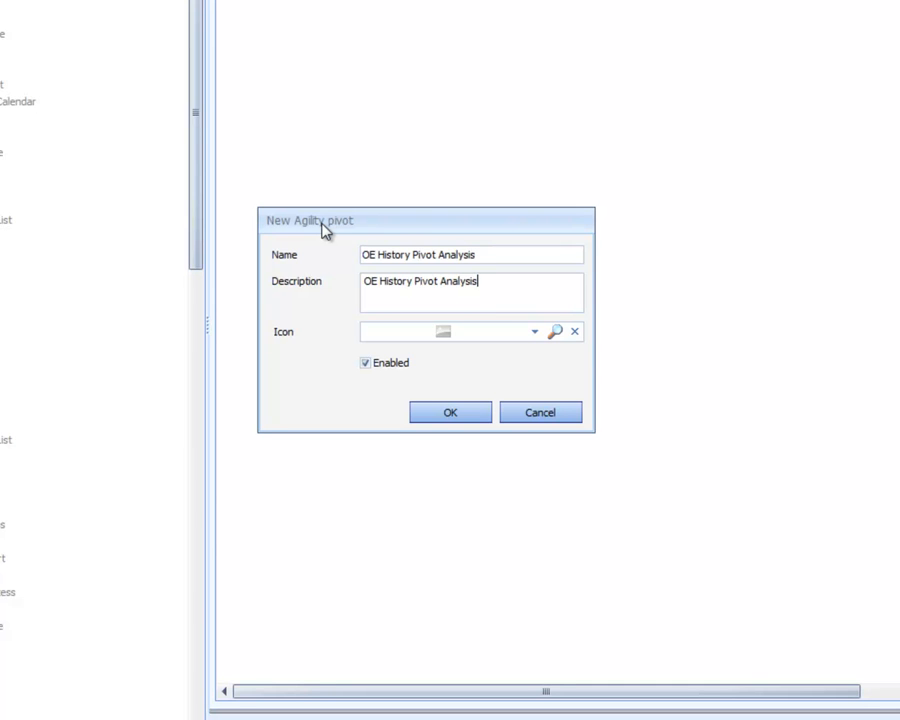
# Assign the Pivot icon to the new component and create it.
pyautogui.click(533, 333)
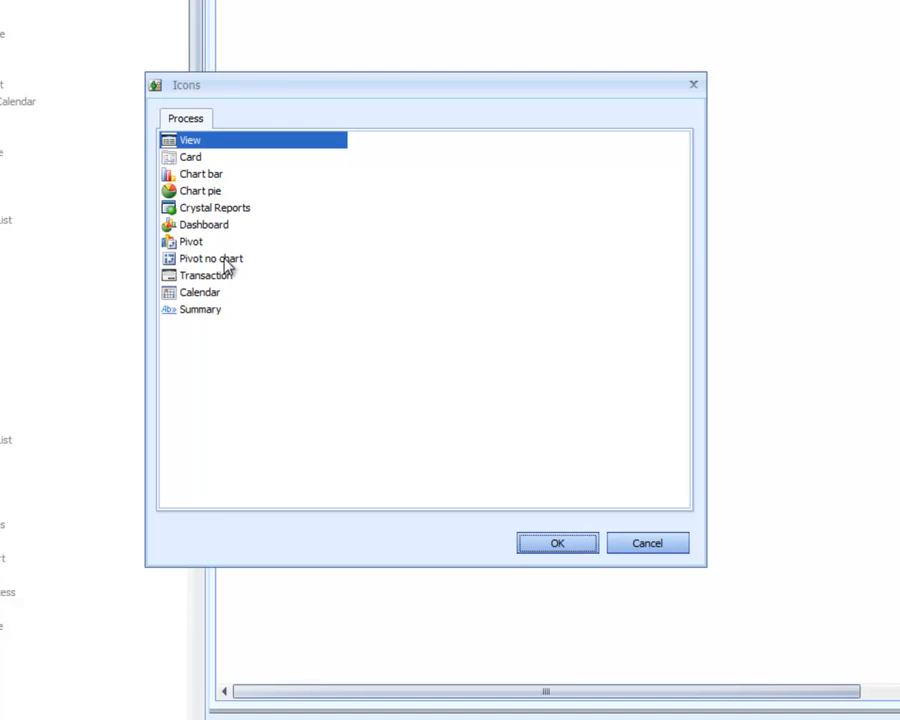
pyautogui.doubleClick(185, 242)
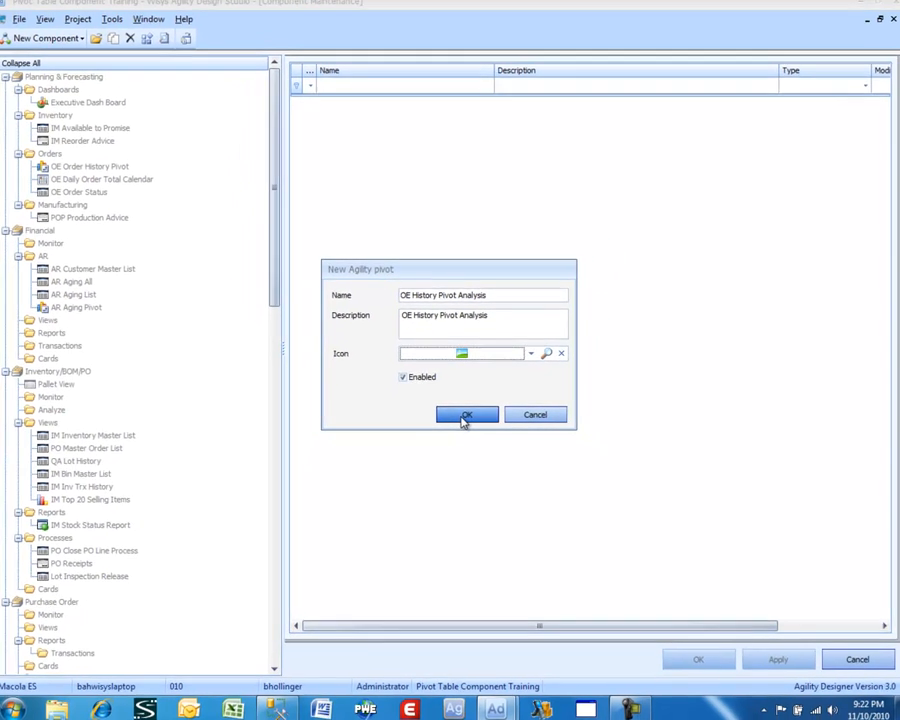
pyautogui.click(446, 418)
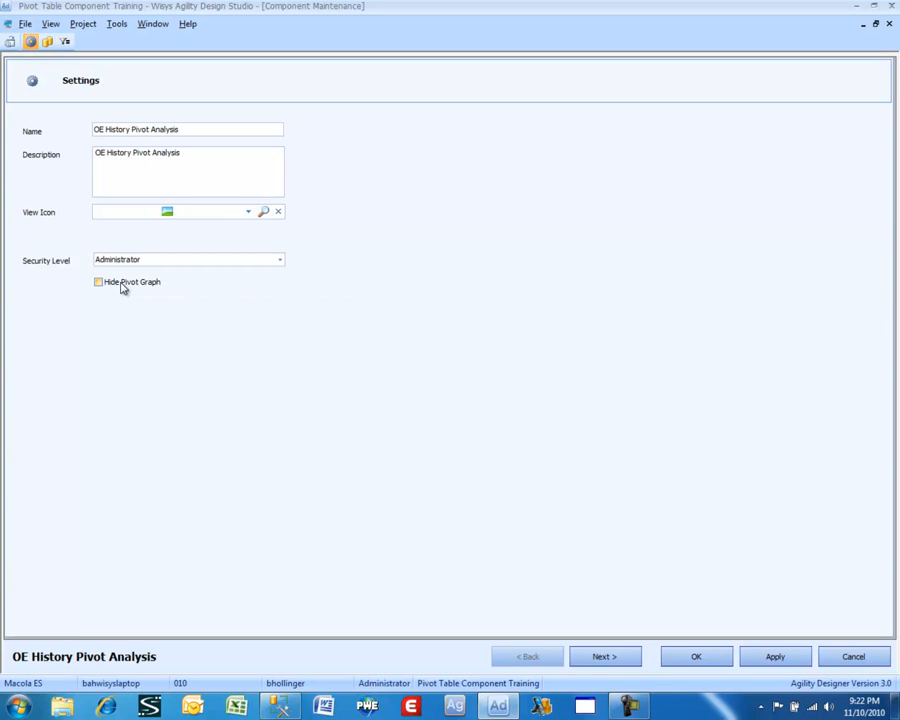
# Proceed to the component's SQL statement and add the oelinhst_wv view to the query.
pyautogui.click(608, 657)
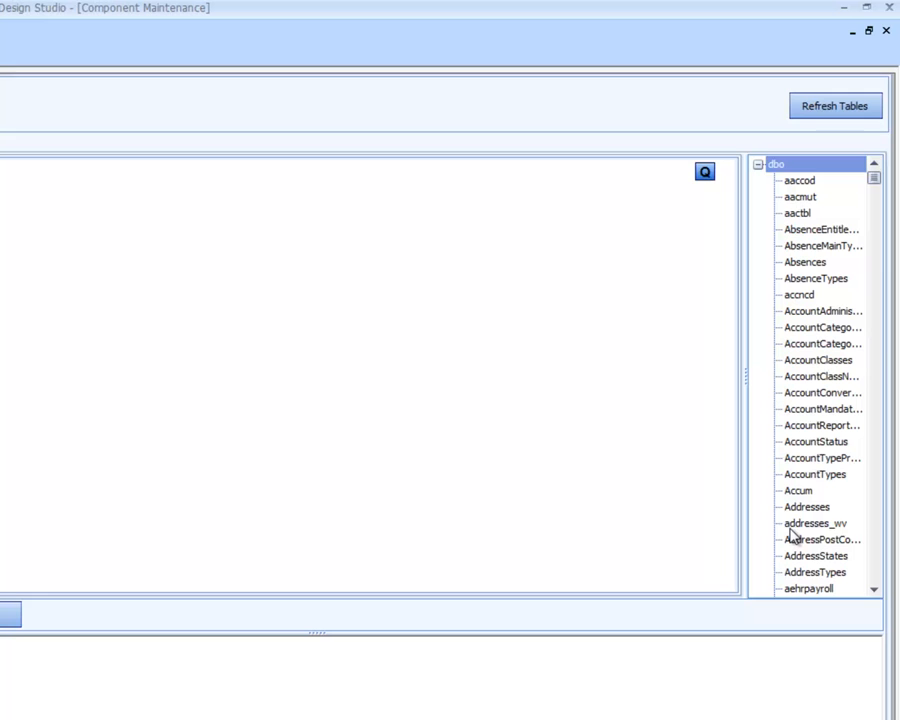
pyautogui.click(793, 524)
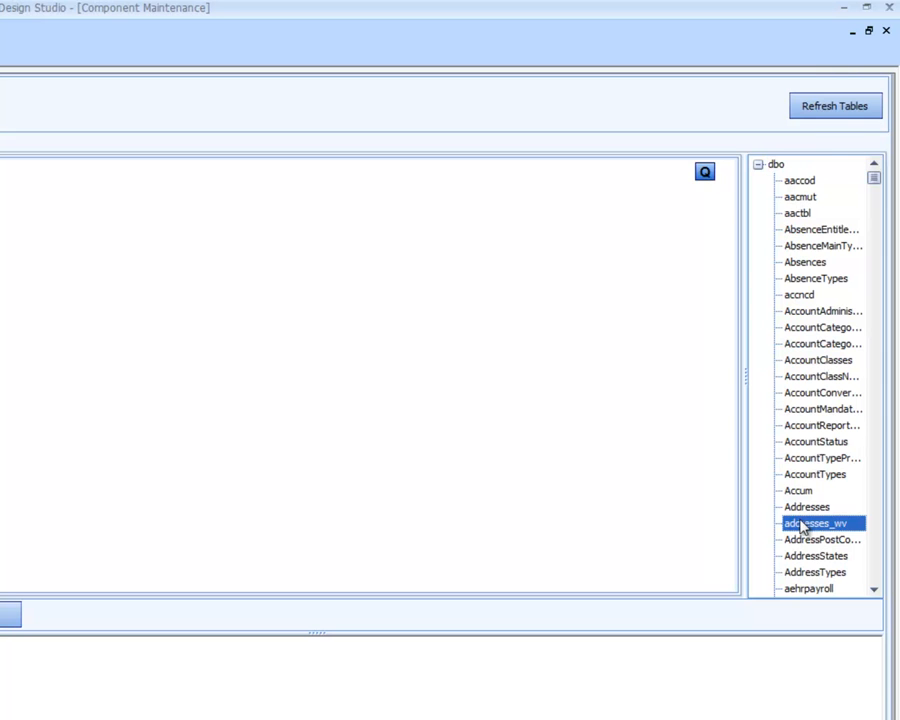
pyautogui.press('Down')
pyautogui.press('Down')
pyautogui.press('Down')
pyautogui.press('Down')
pyautogui.press('Down')
pyautogui.press('Down')
pyautogui.press('Down')
pyautogui.press('Down')
pyautogui.press('Down')
pyautogui.press('Down')
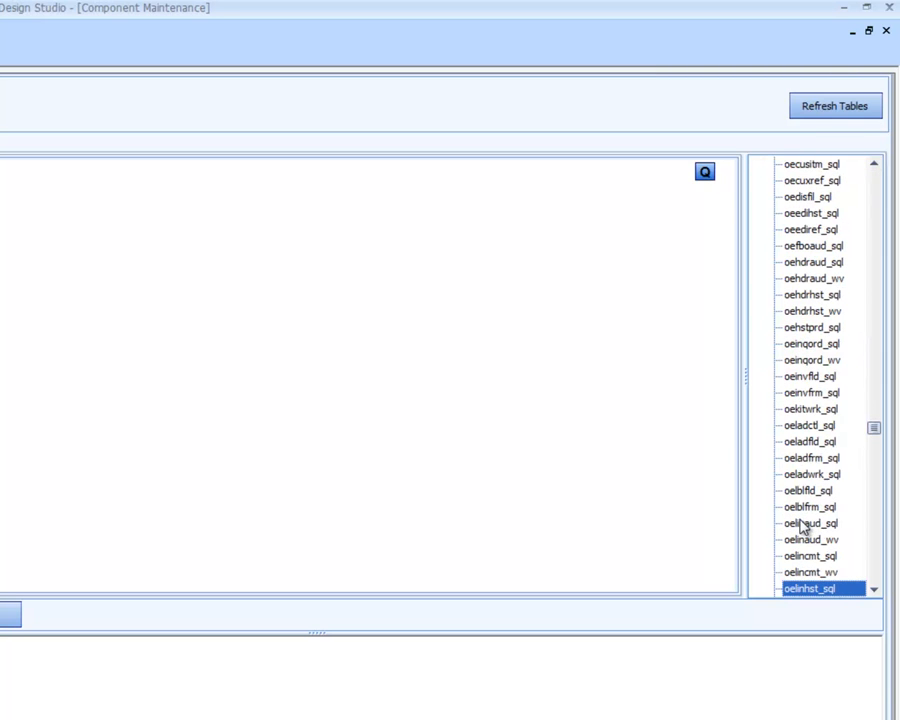
pyautogui.press('Down')
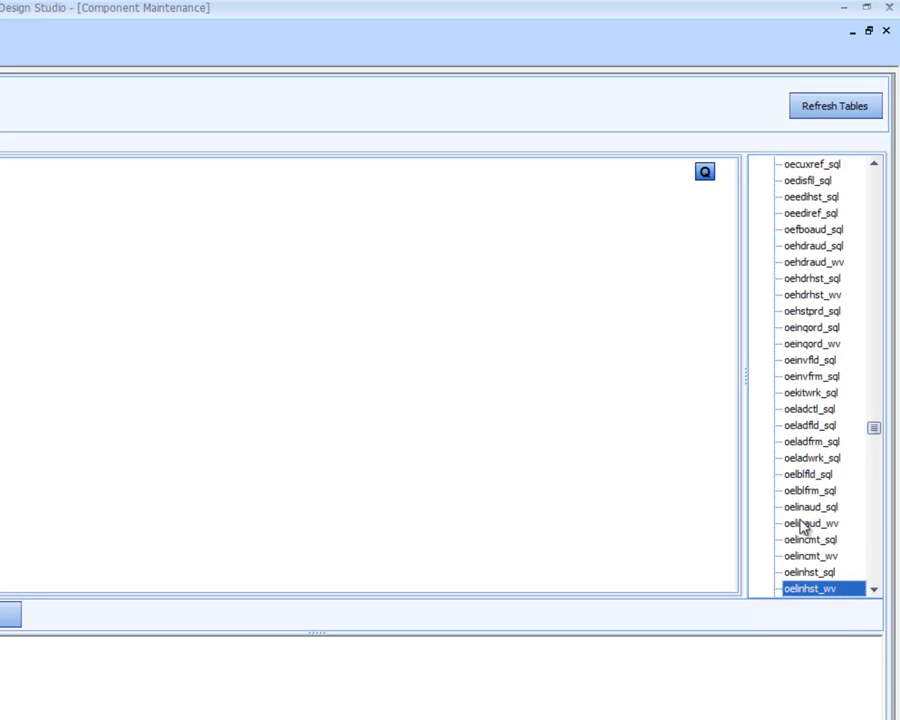
pyautogui.click(820, 592)
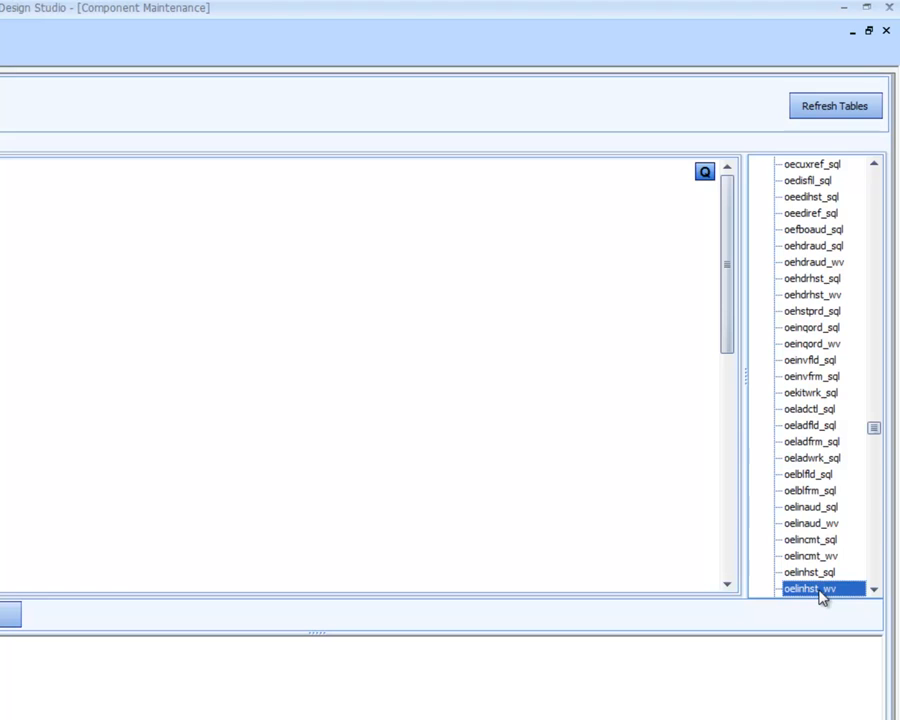
# Find the order header history view oehdrhst_wv and add it to the query.
pyautogui.click(807, 493)
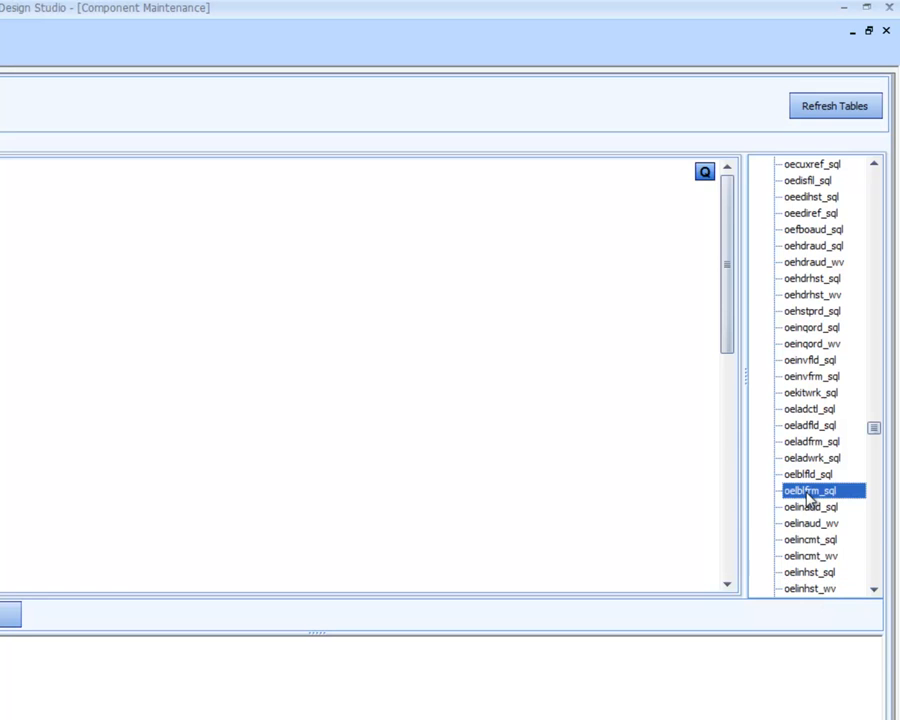
pyautogui.write('oehdrh')
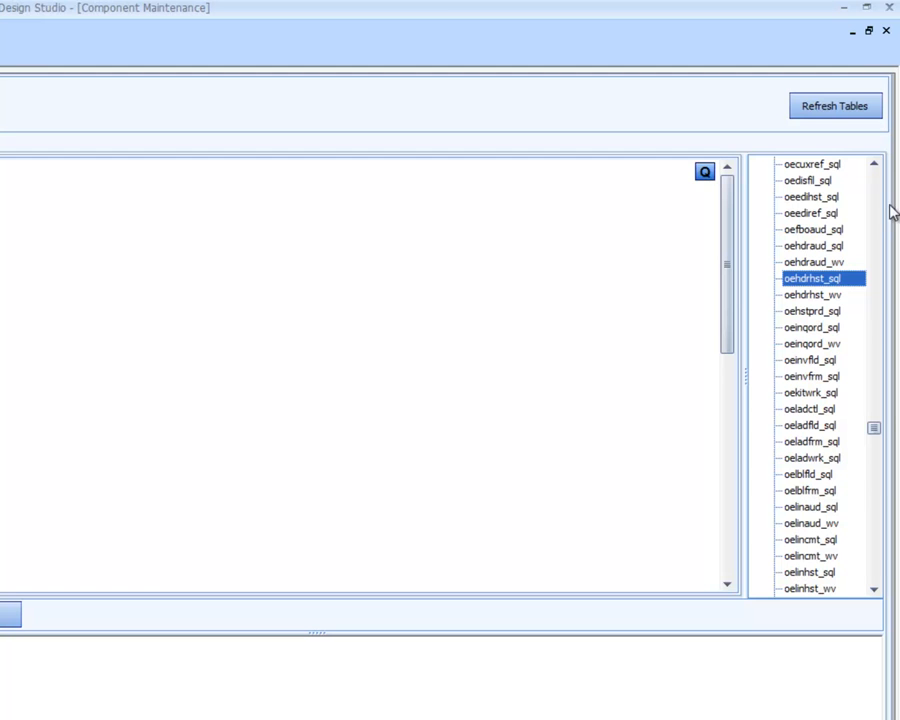
pyautogui.click(827, 295)
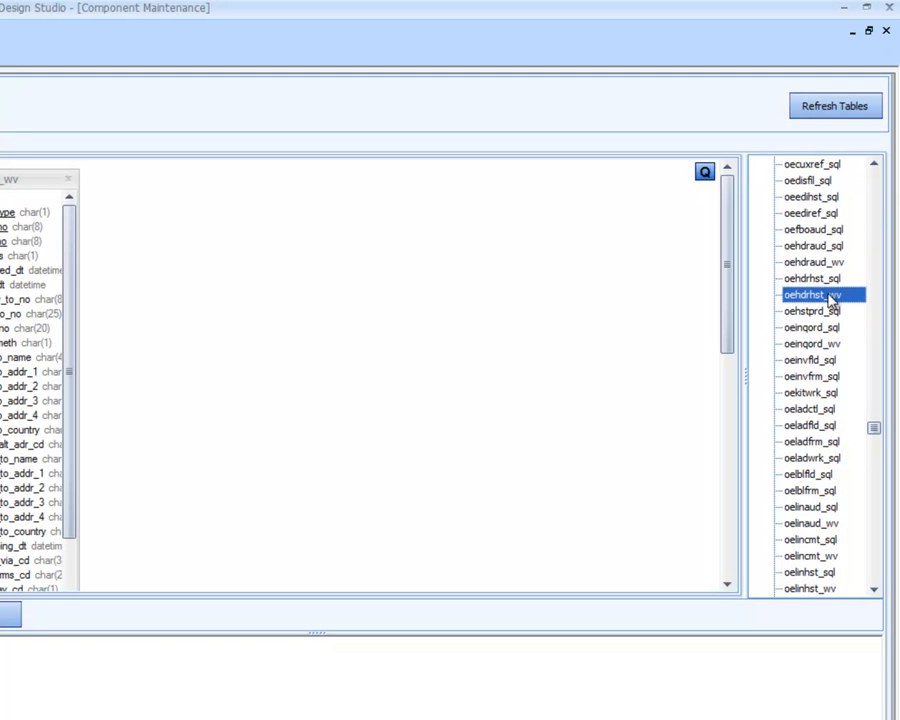
# Find the wsTimeDim table in the table list and add it to the query.
pyautogui.click(815, 364)
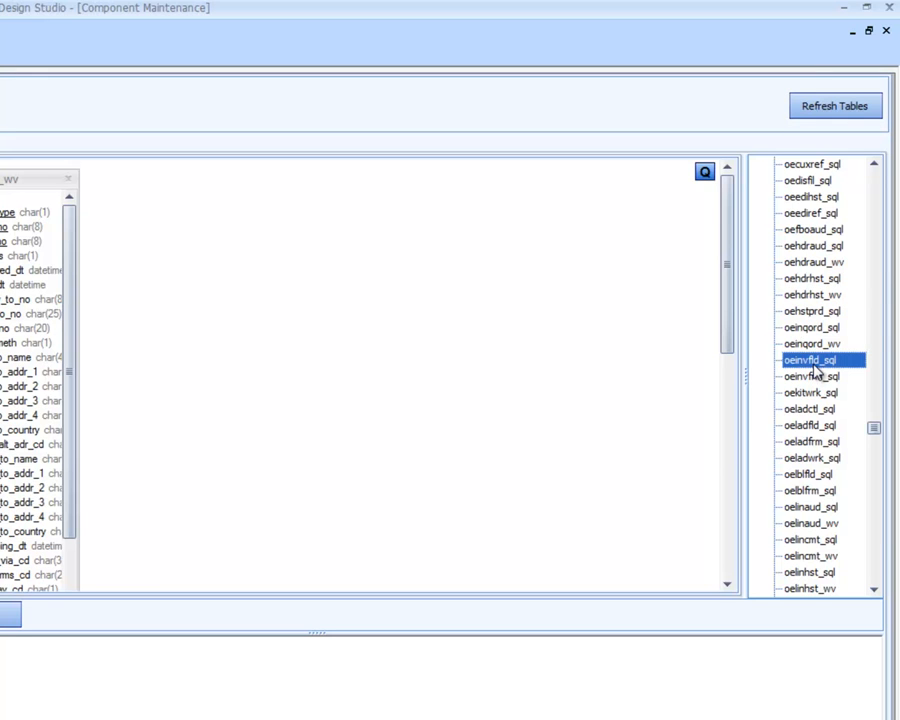
pyautogui.press('End')
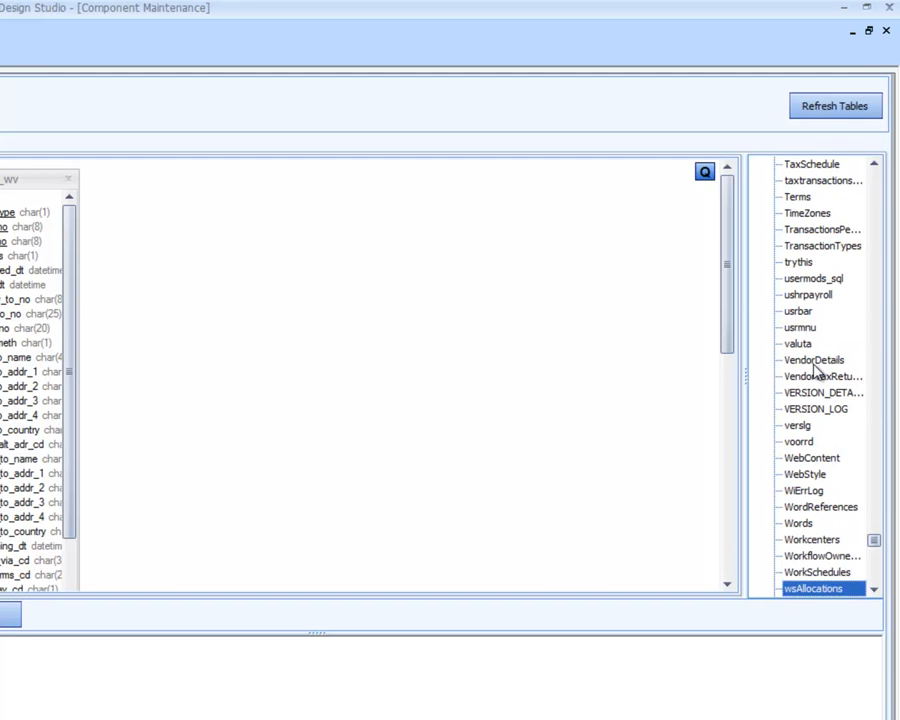
pyautogui.press('s')
pyautogui.press('t')
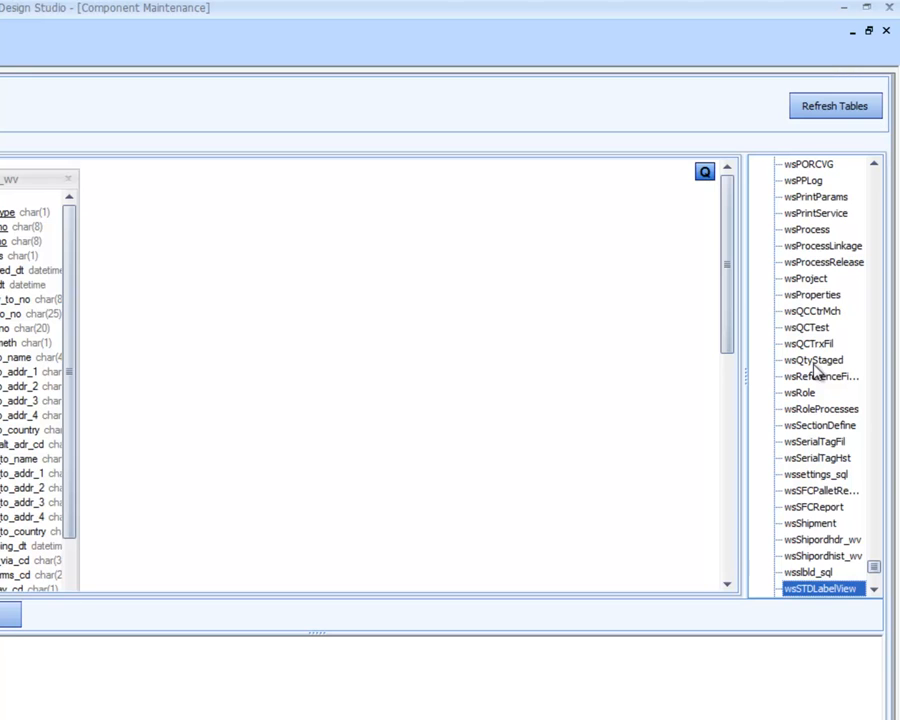
pyautogui.press('Down')
pyautogui.press('Down')
pyautogui.press('Down')
pyautogui.press('Down')
pyautogui.press('Down')
pyautogui.press('Down')
pyautogui.press('Down')
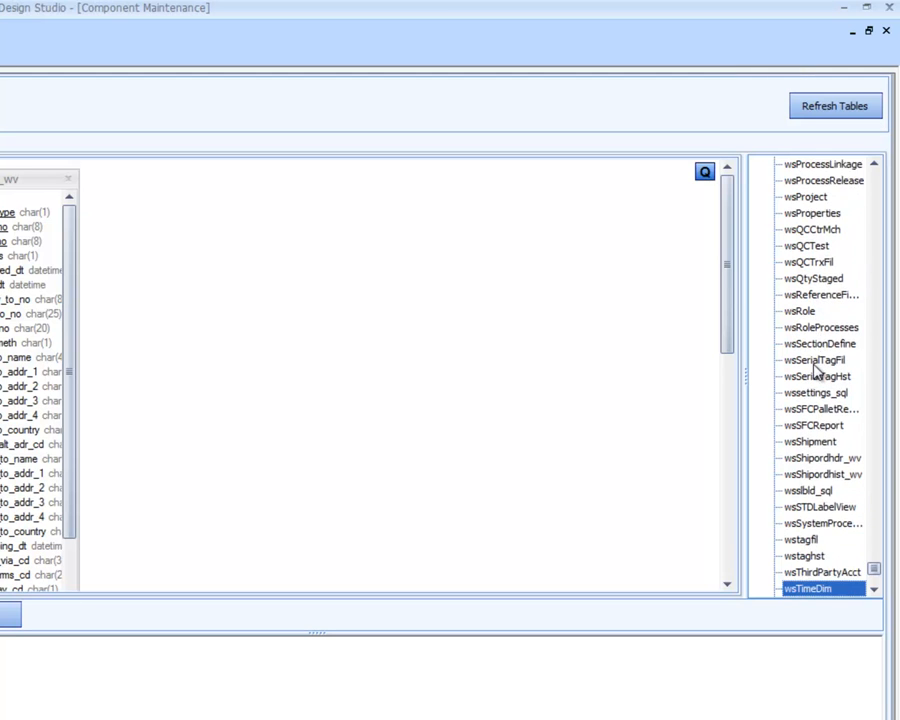
pyautogui.press('Down')
pyautogui.press('Down')
pyautogui.press('Up')
pyautogui.press('Up')
pyautogui.press('Up')
pyautogui.press('Up')
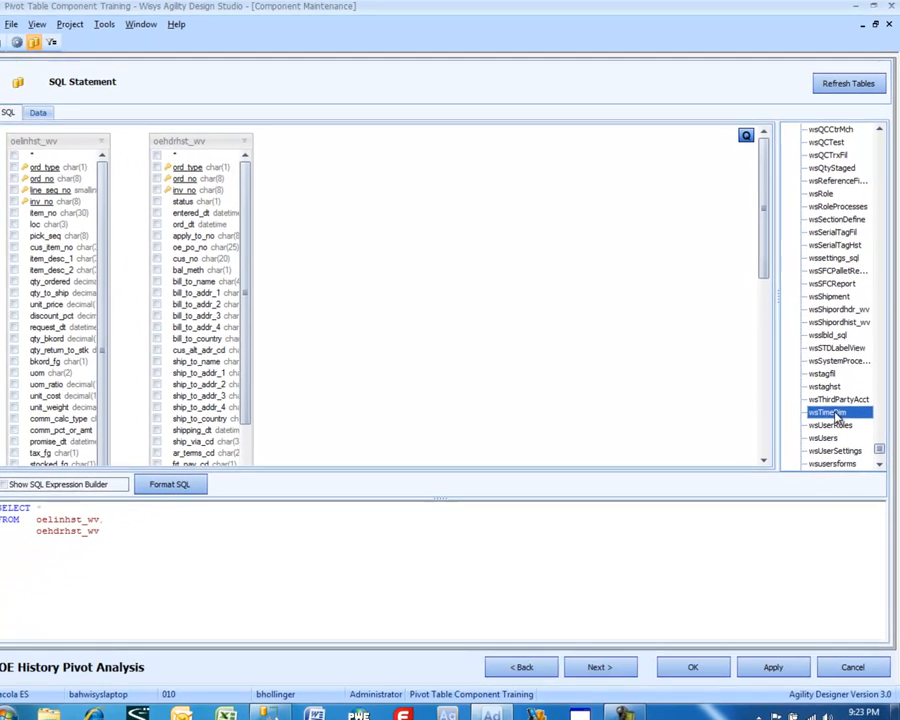
pyautogui.doubleClick(816, 523)
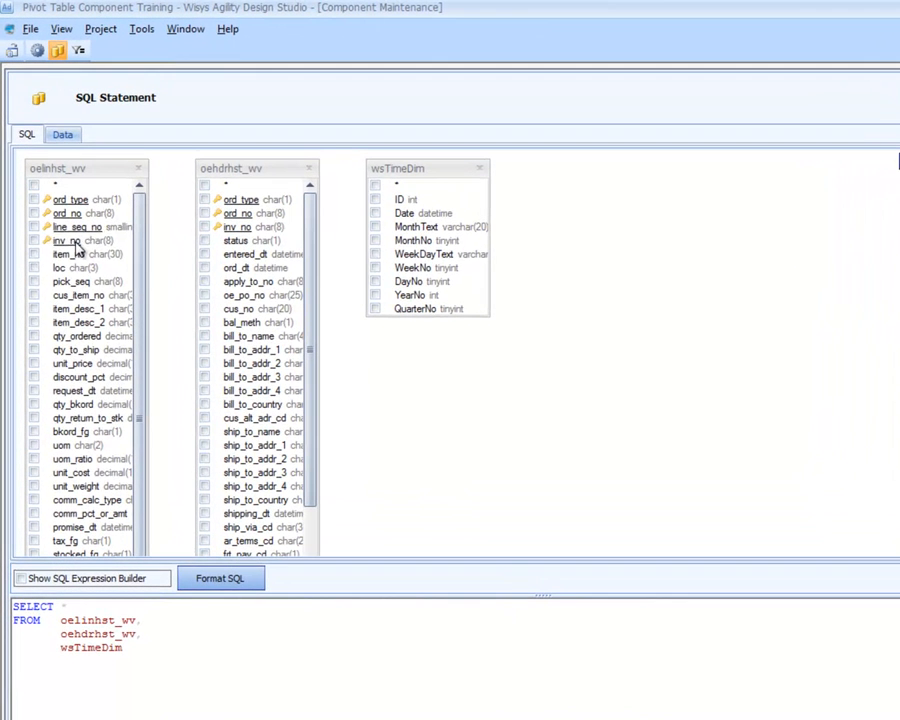
# Join oelinhst_wv to oehdrhst_wv on the inv_no field.
pyautogui.moveTo(56, 198); pyautogui.dragTo(156, 195)
pyautogui.moveTo(190, 237); pyautogui.dragTo(239, 236)
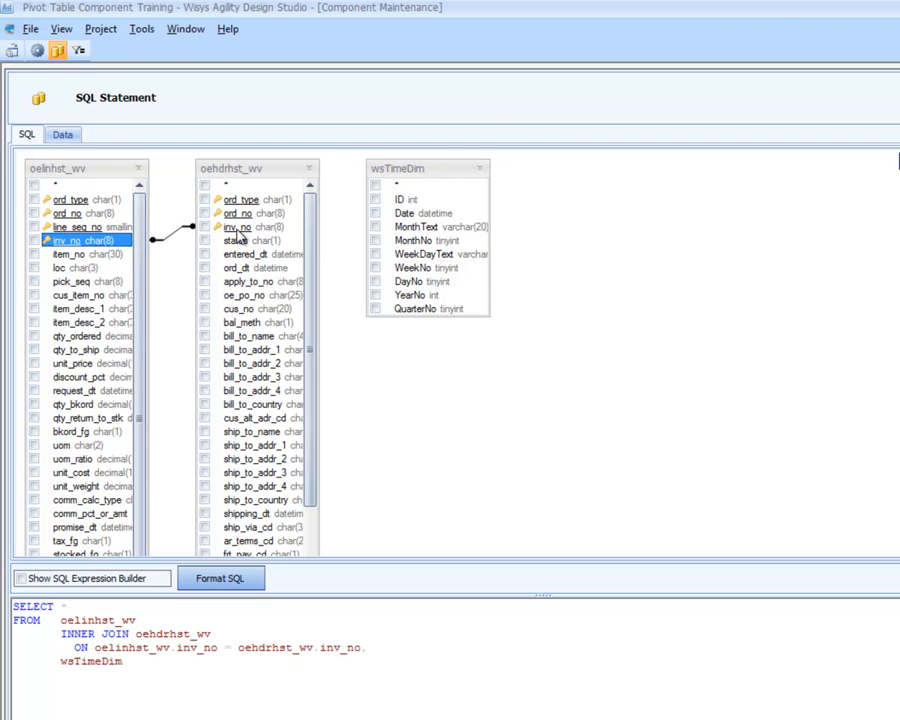
# Locate inv_dt in oehdrhst_wv and join it to the Date field of wsTimeDim.
pyautogui.moveTo(308, 299); pyautogui.dragTo(309, 545)
pyautogui.click(230, 392)
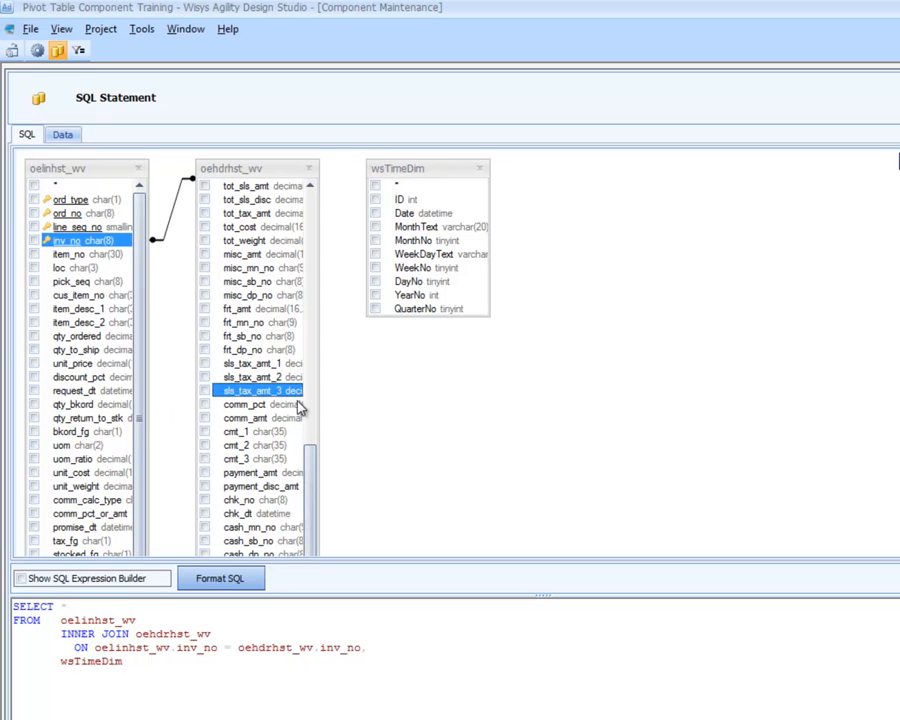
pyautogui.click(297, 401)
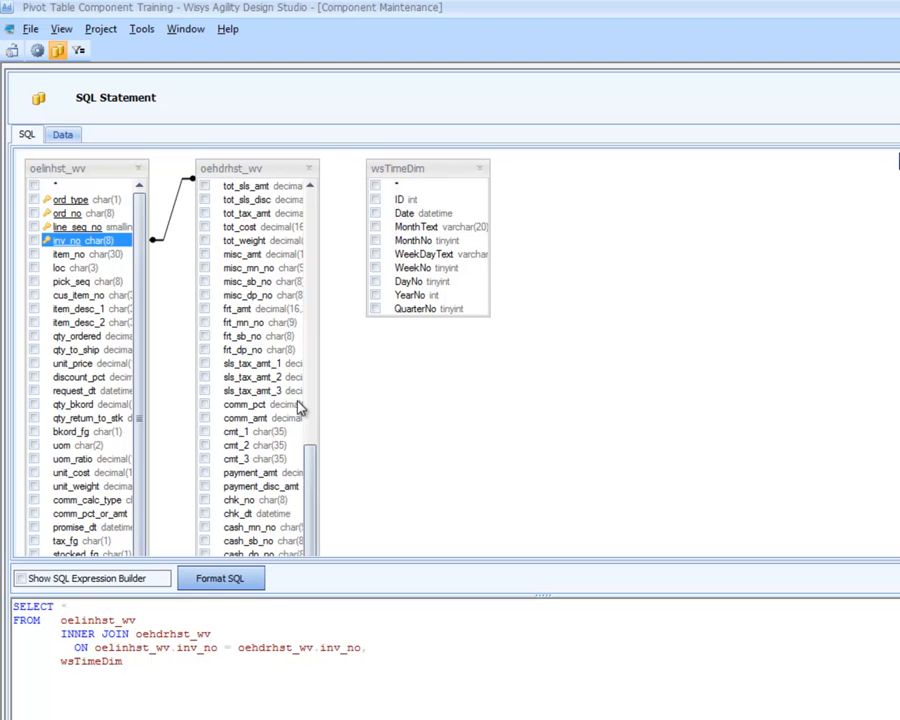
pyautogui.moveTo(313, 480); pyautogui.dragTo(316, 546)
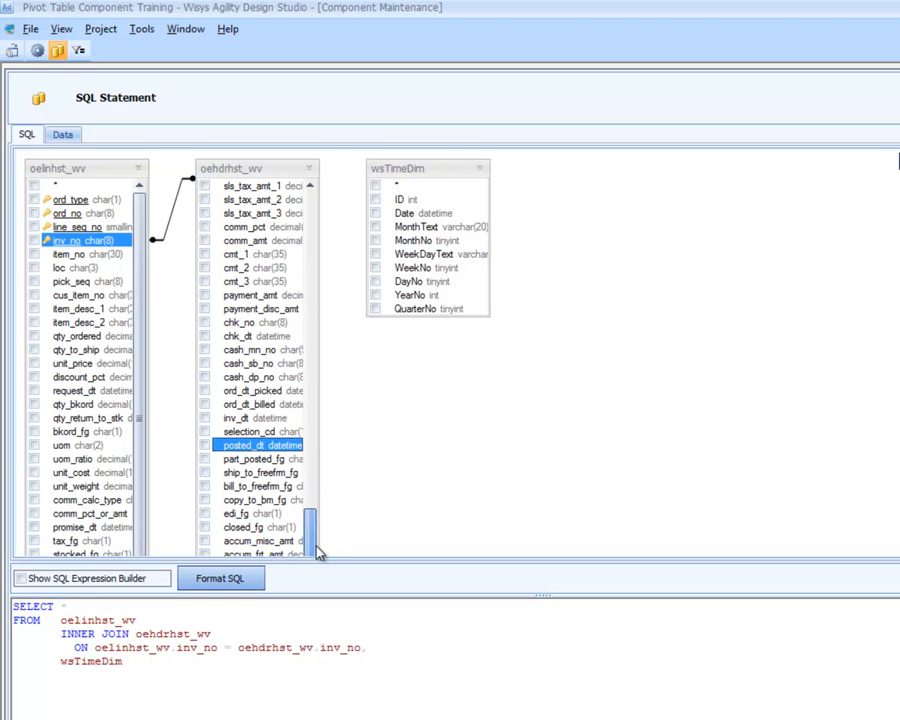
pyautogui.click(272, 450)
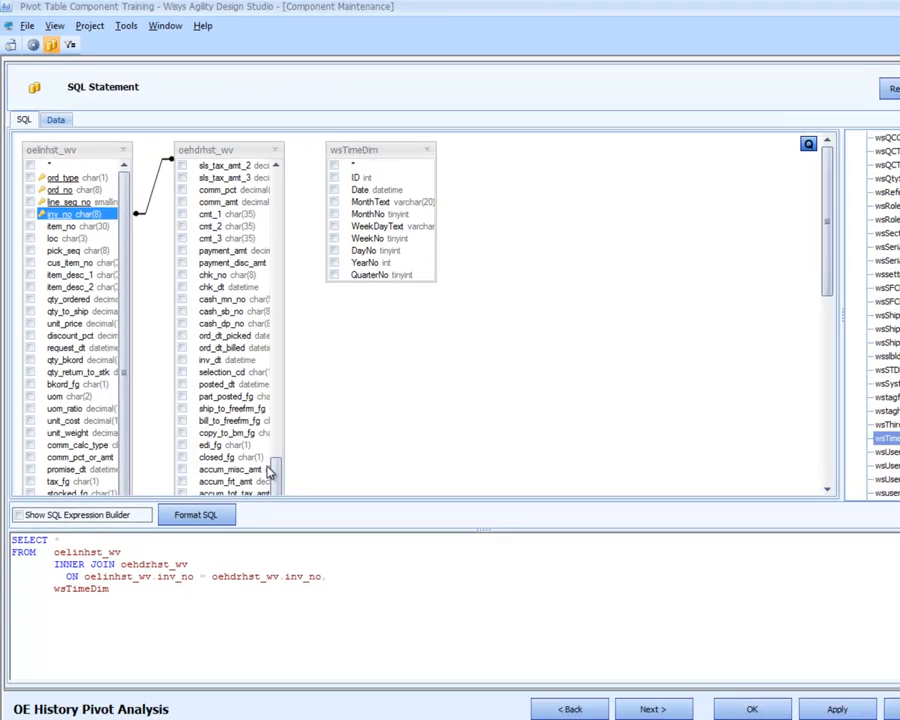
pyautogui.moveTo(310, 532); pyautogui.dragTo(312, 558)
pyautogui.moveTo(258, 458); pyautogui.dragTo(271, 137)
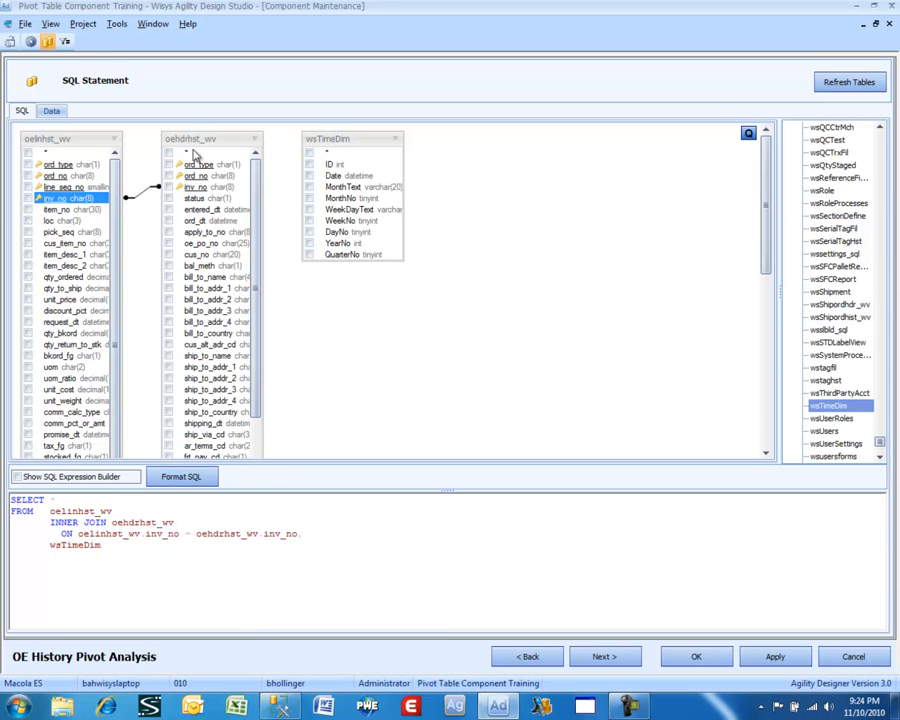
pyautogui.click(208, 212)
pyautogui.scroll(-6, 208, 212)
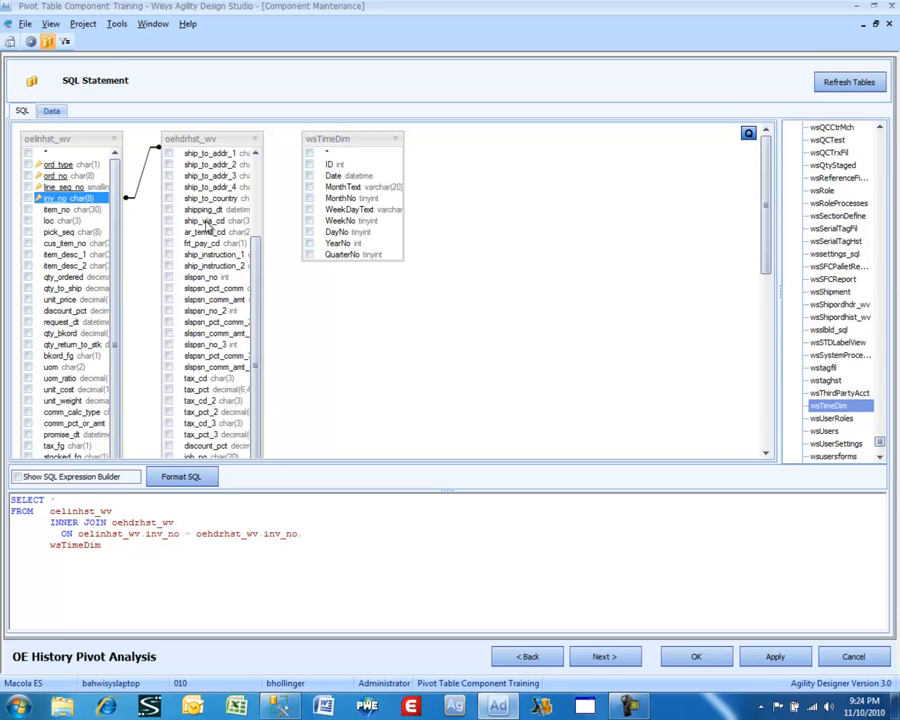
pyautogui.moveTo(255, 272); pyautogui.dragTo(258, 421)
pyautogui.moveTo(254, 432); pyautogui.dragTo(400, 206)
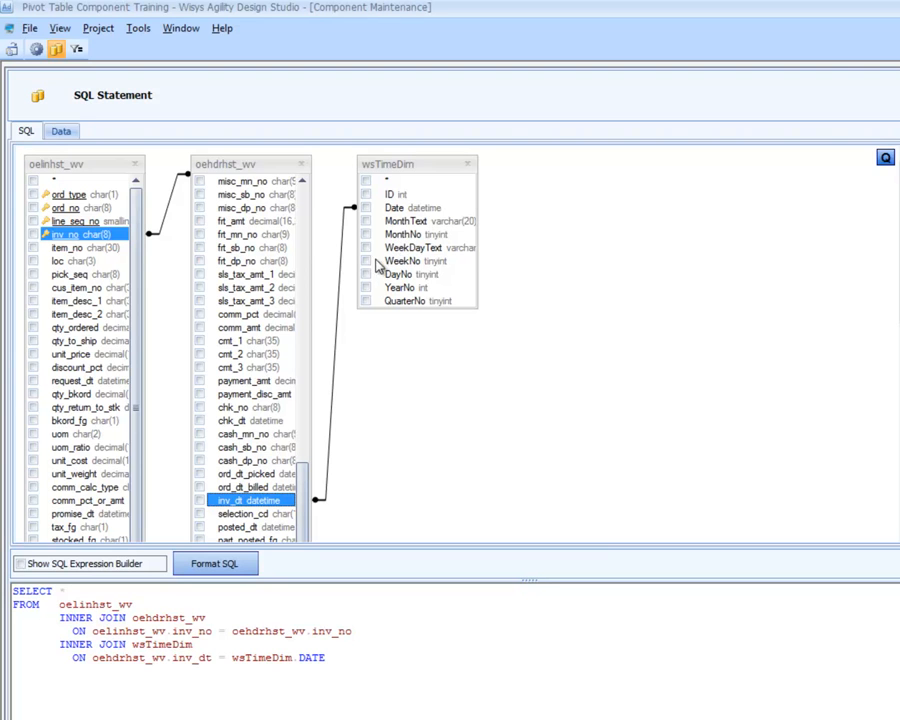
# Add YearNo and QuarterNo from wsTimeDim, plus cus_no, bill_to_name and ship_to_name from oehdrhst_wv, to the query output.
pyautogui.click(366, 288)
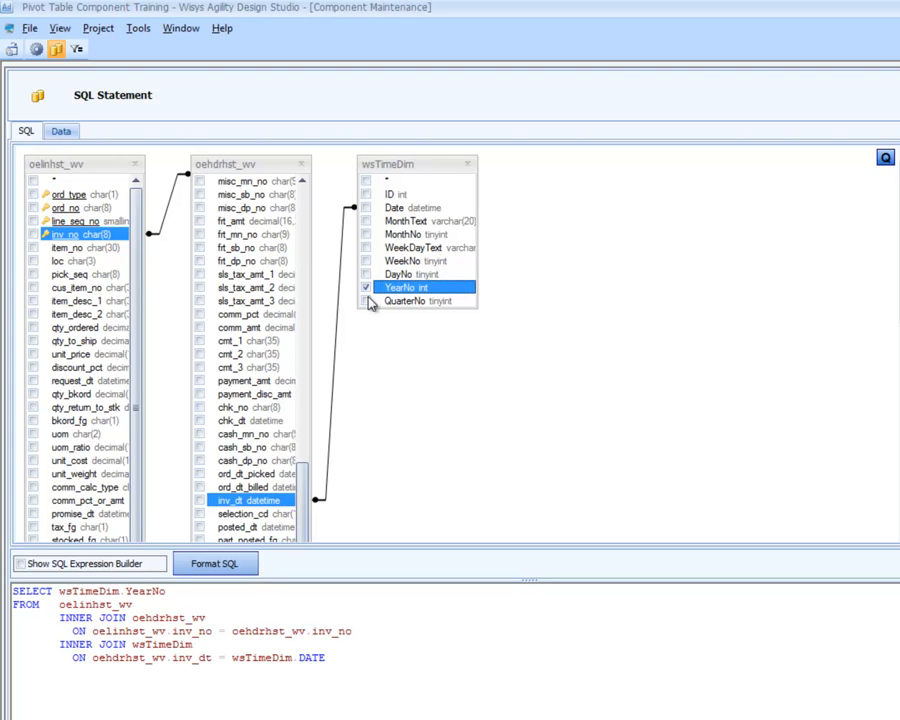
pyautogui.click(367, 301)
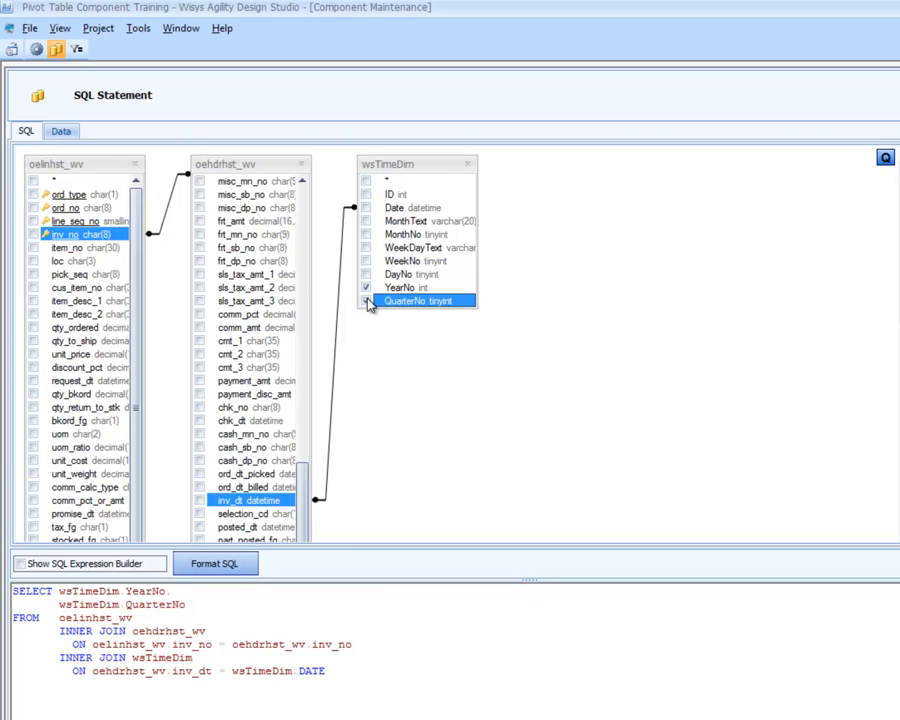
pyautogui.moveTo(303, 467); pyautogui.dragTo(322, 180)
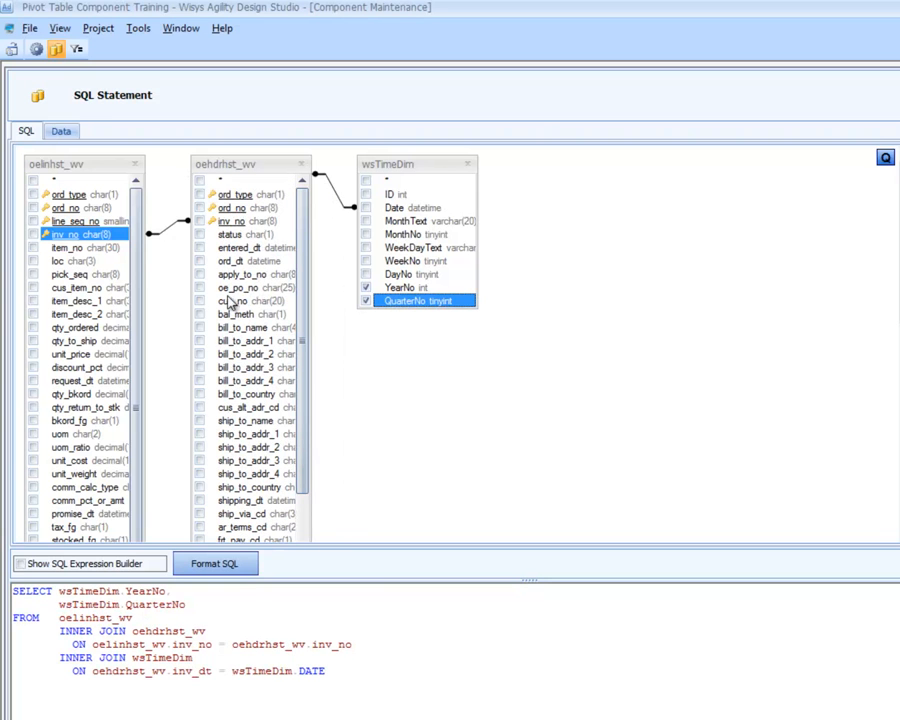
pyautogui.click(201, 301)
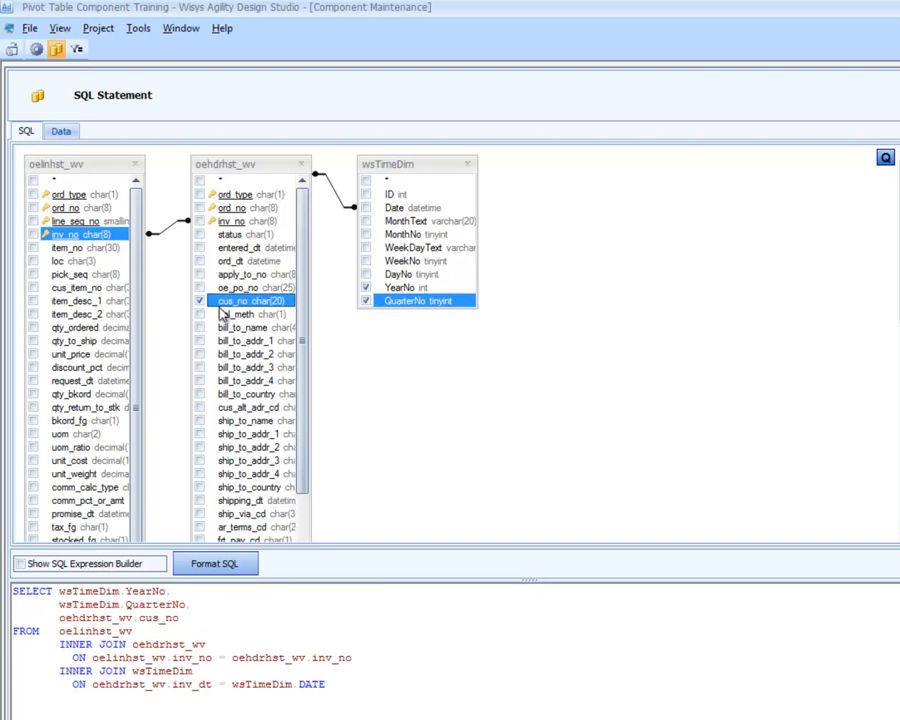
pyautogui.click(199, 328)
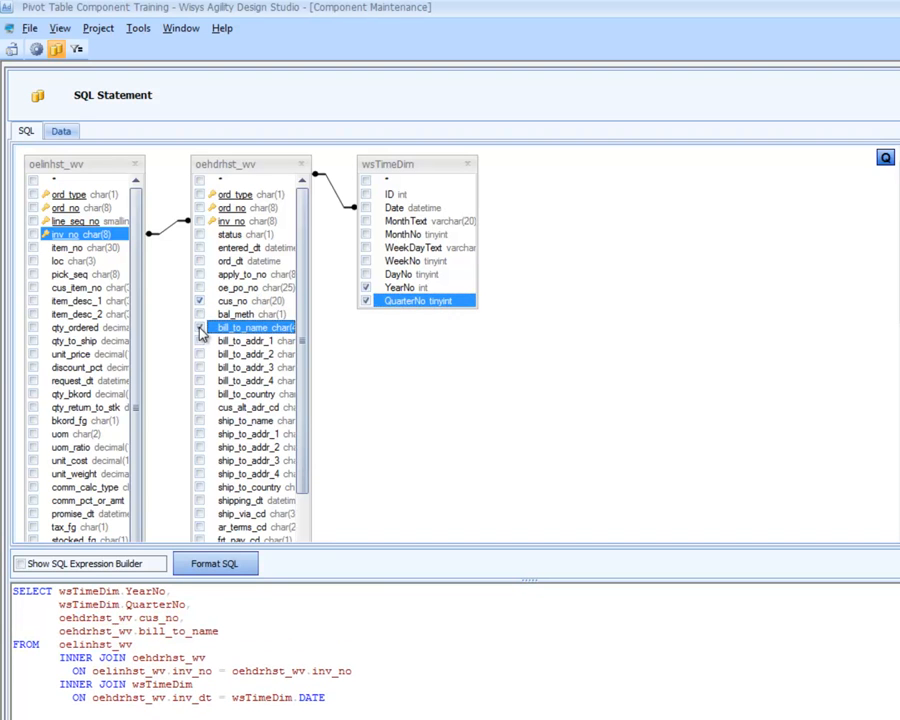
pyautogui.click(200, 421)
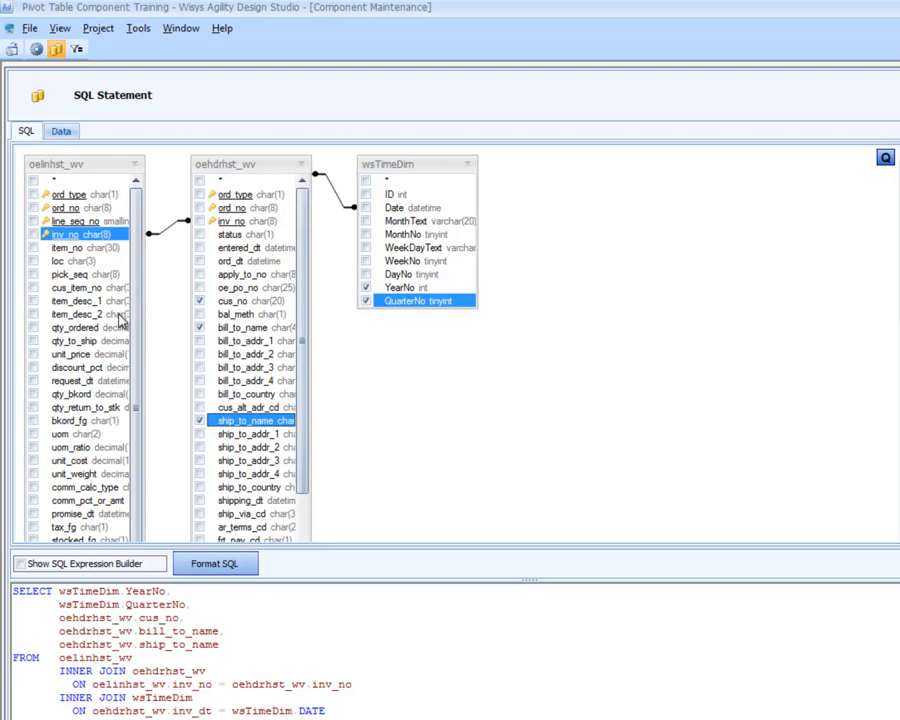
# Add the item_no and loc fields of oelinhst_wv to the query output.
pyautogui.click(36, 249)
pyautogui.click(34, 248)
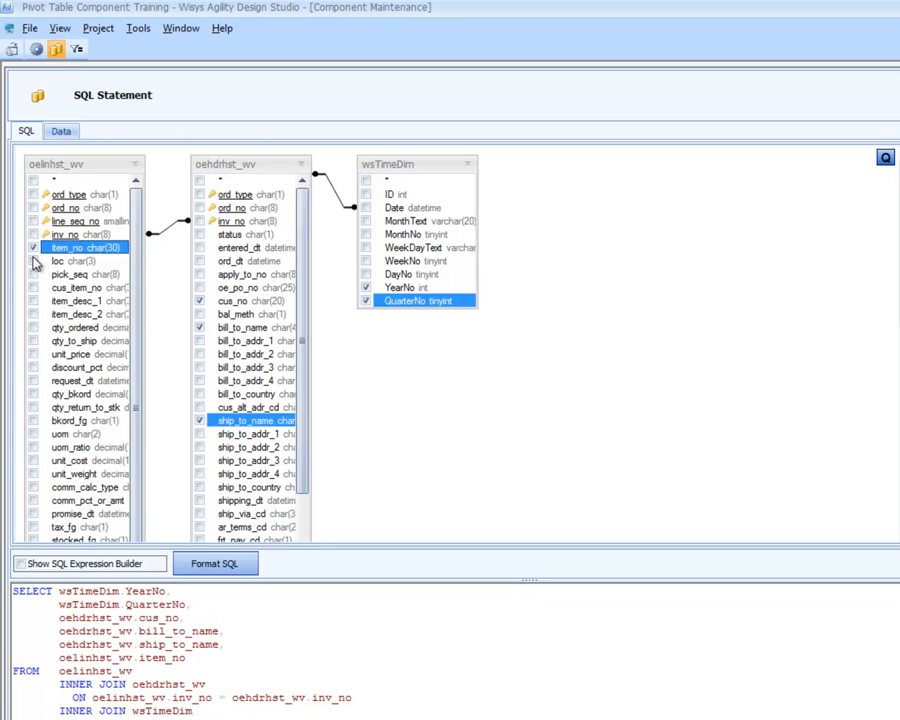
pyautogui.click(34, 261)
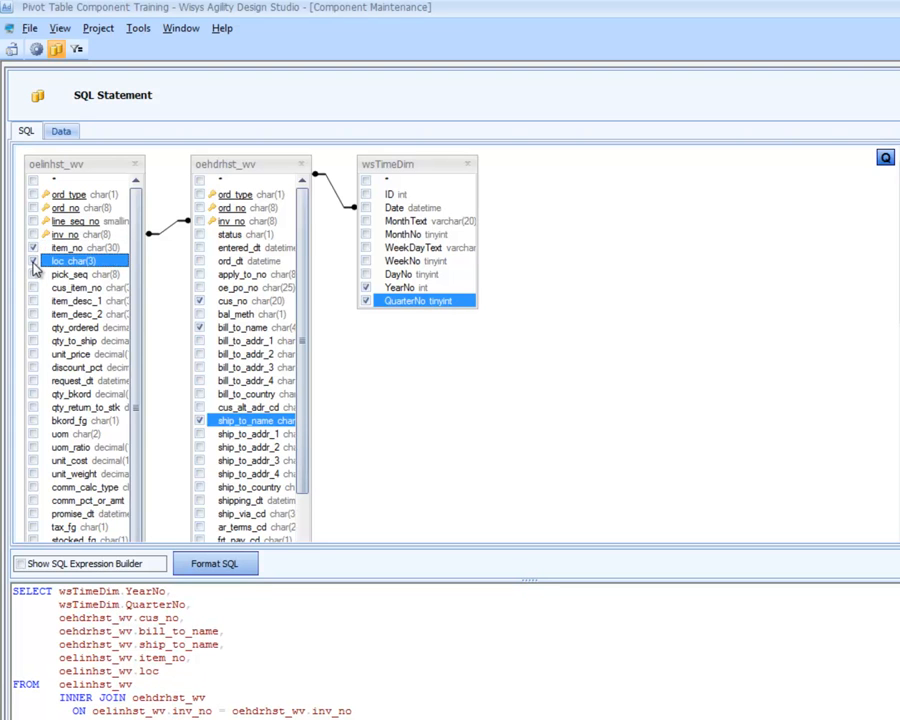
# Find the prod_cat field in oelinhst_wv and add it to the query output.
pyautogui.click(74, 302)
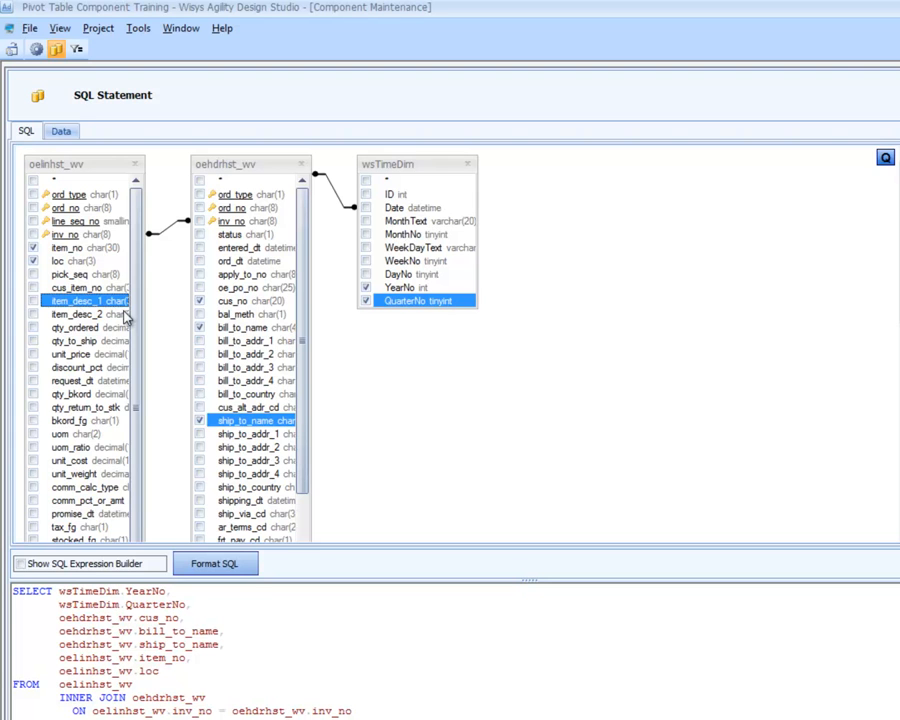
pyautogui.press('p')
pyautogui.press('t')
pyautogui.press('t')
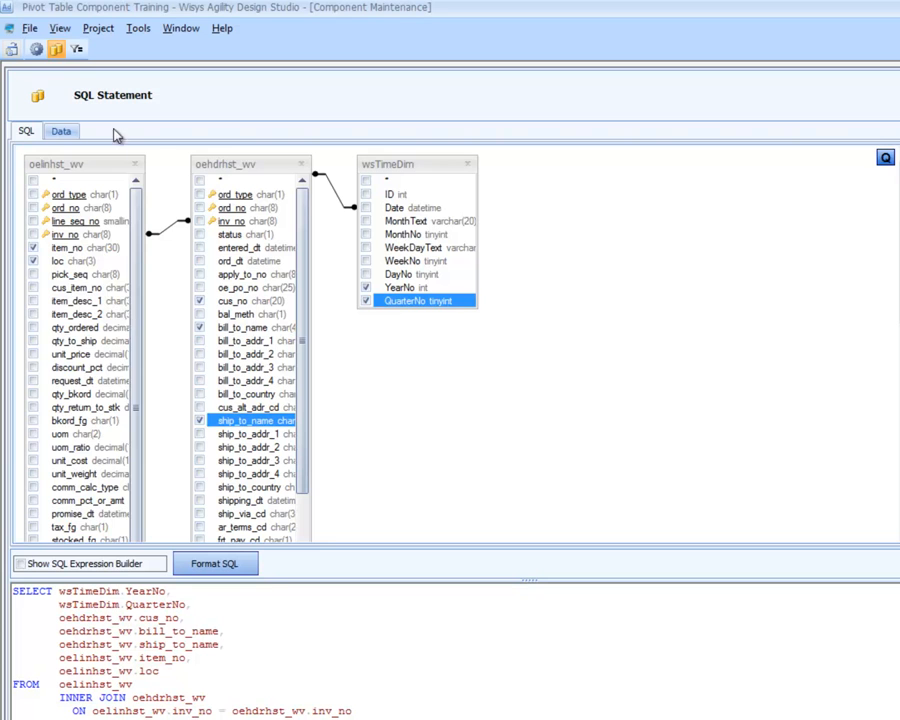
pyautogui.moveTo(136, 212); pyautogui.dragTo(155, 371)
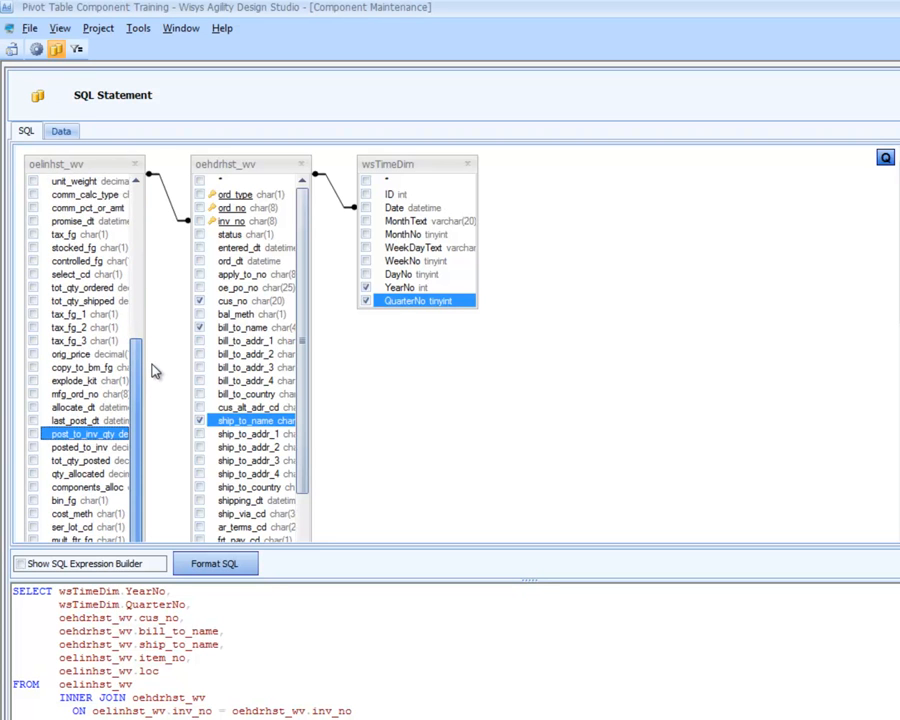
pyautogui.scroll(-2, 155, 371)
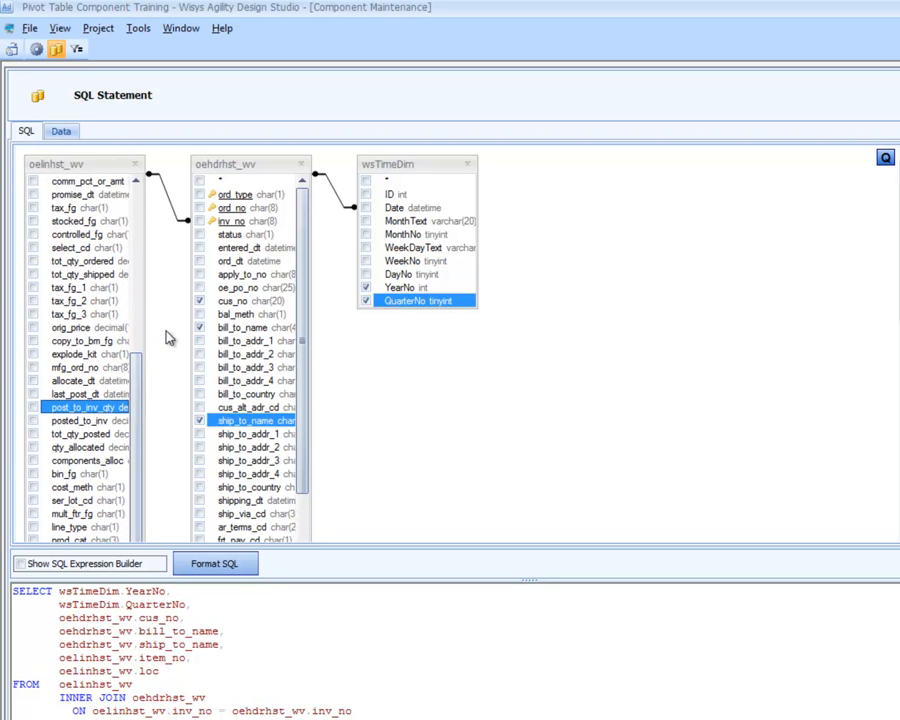
pyautogui.press('p')
pyautogui.press('p')
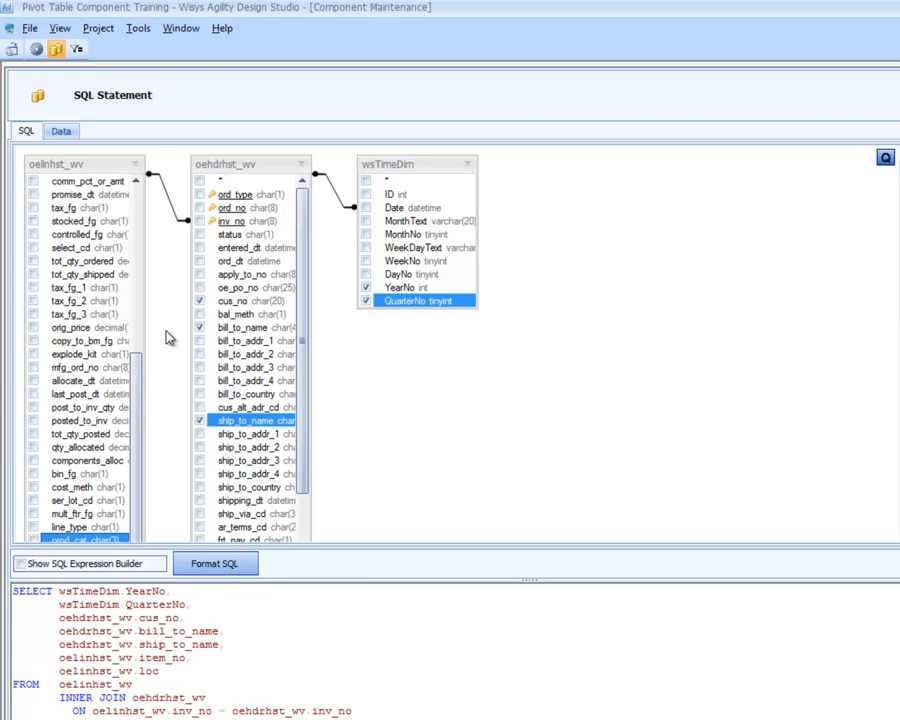
pyautogui.moveTo(137, 387); pyautogui.dragTo(141, 415)
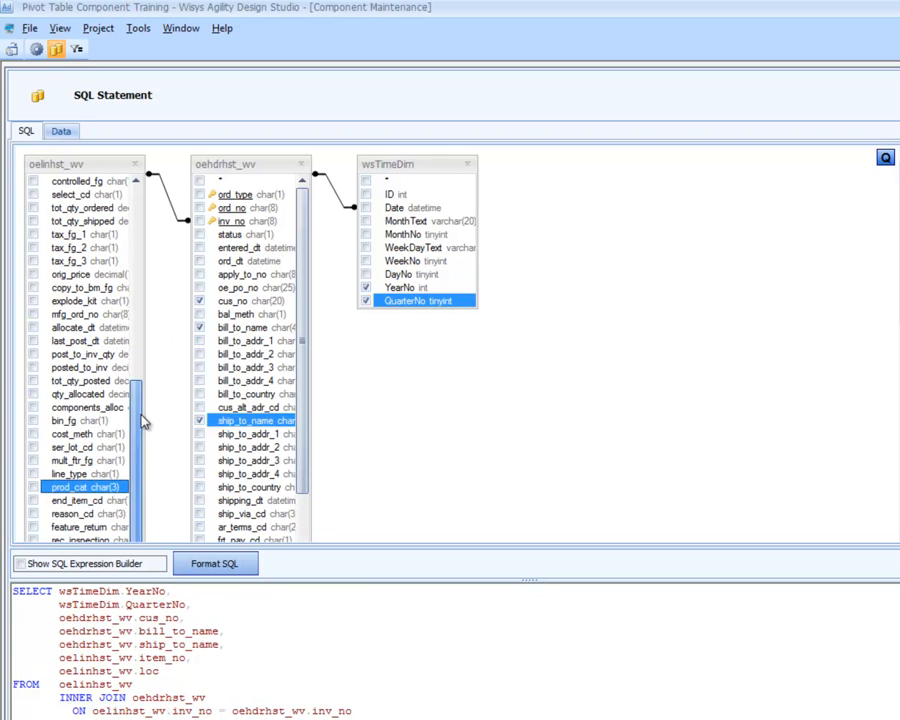
pyautogui.click(34, 487)
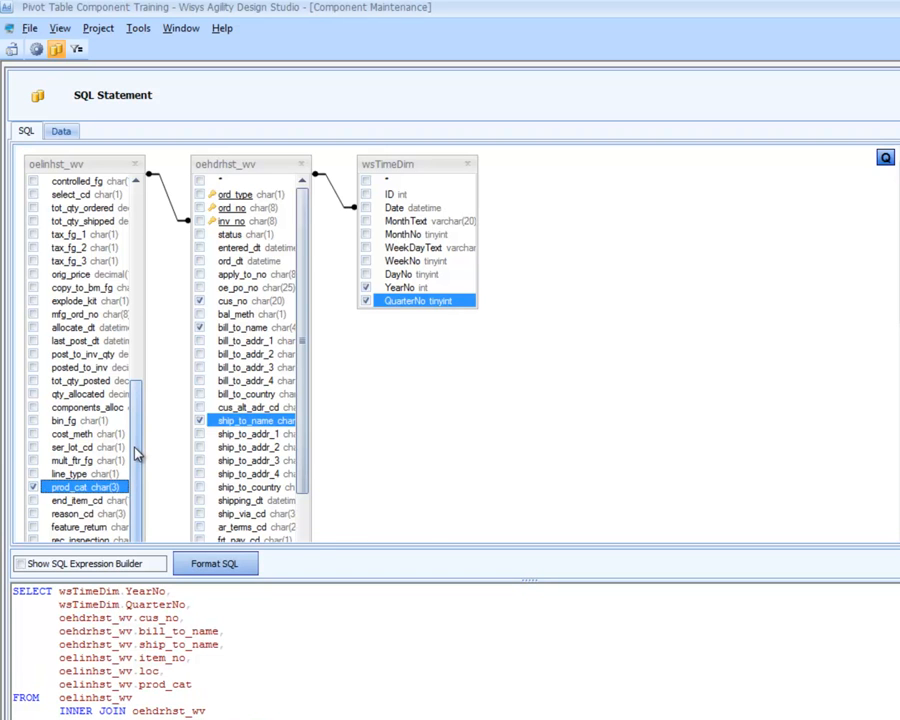
# Find sls_amt and cost_amt near the end of the oelinhst_wv field list and add both to the query output.
pyautogui.moveTo(136, 450); pyautogui.dragTo(129, 668)
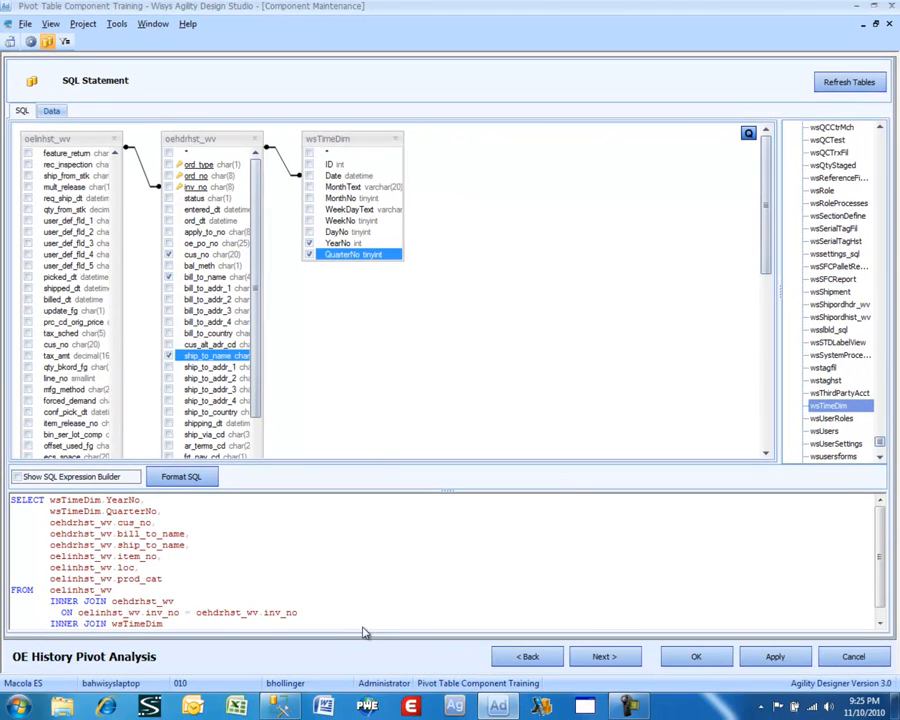
pyautogui.moveTo(765, 265); pyautogui.dragTo(766, 488)
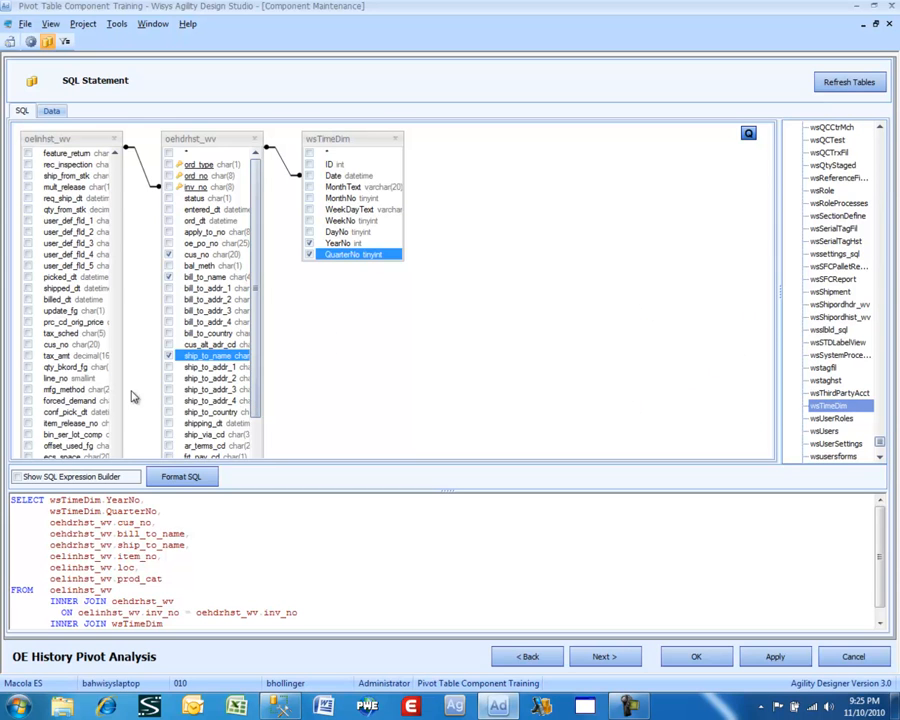
pyautogui.scroll(10, 118, 283)
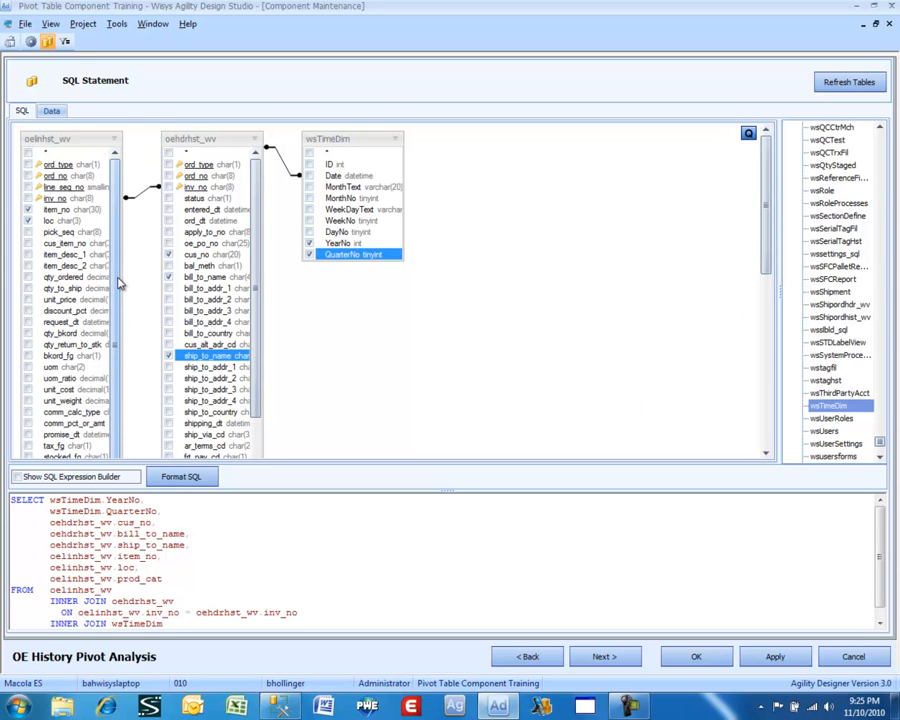
pyautogui.scroll(-15, 118, 283)
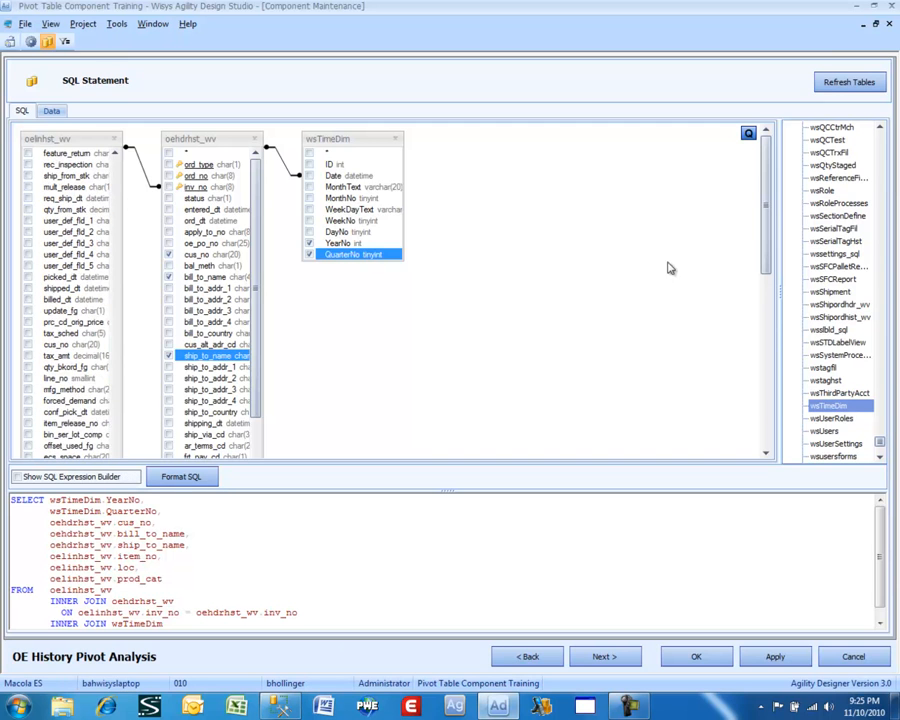
pyautogui.moveTo(764, 225); pyautogui.dragTo(763, 410)
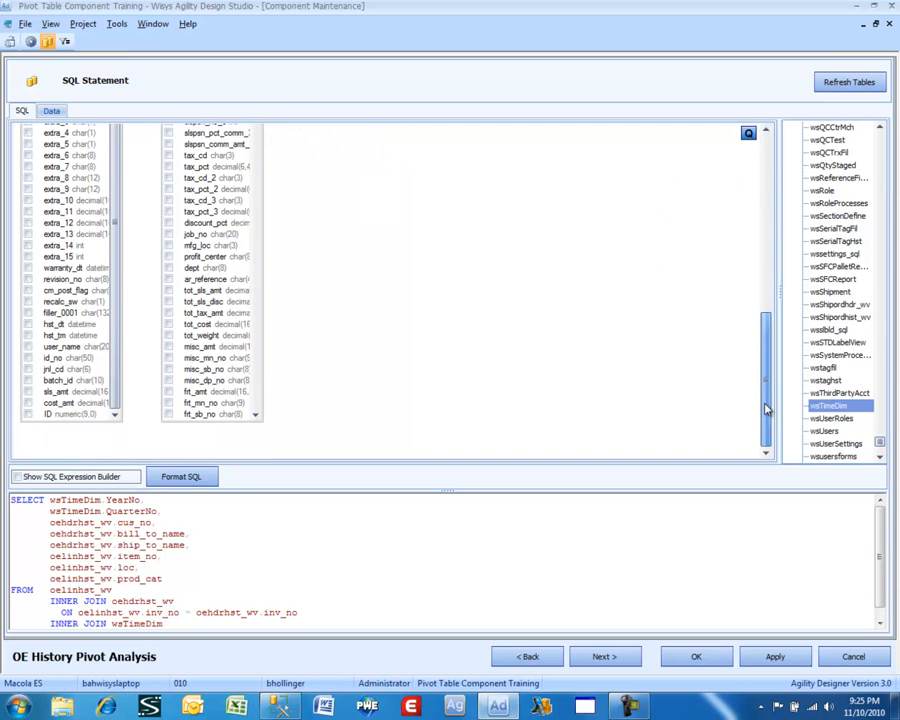
pyautogui.click(50, 395)
pyautogui.click(28, 391)
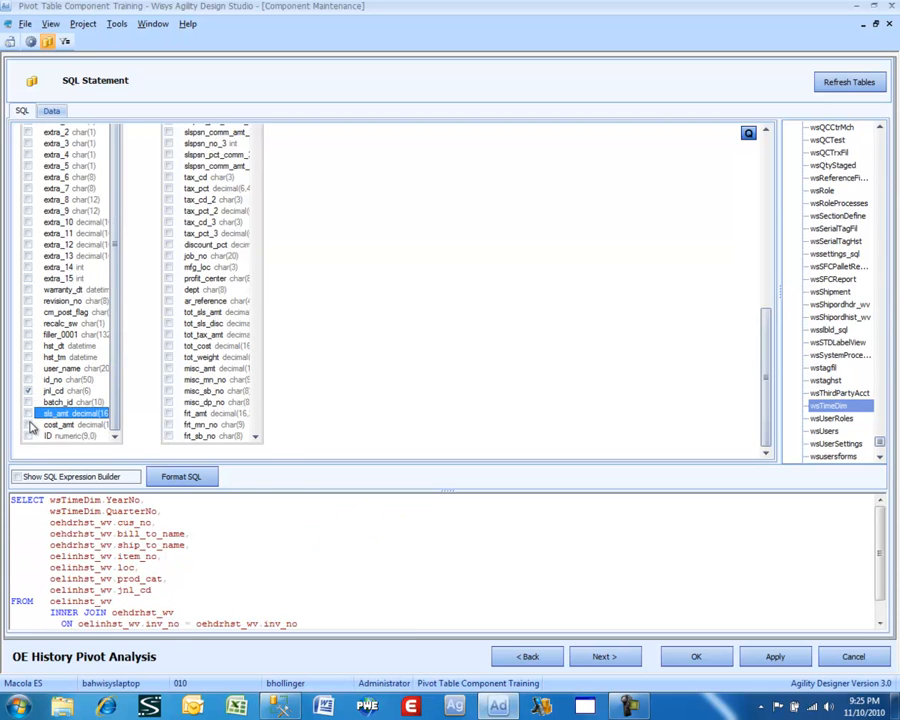
pyautogui.click(28, 391)
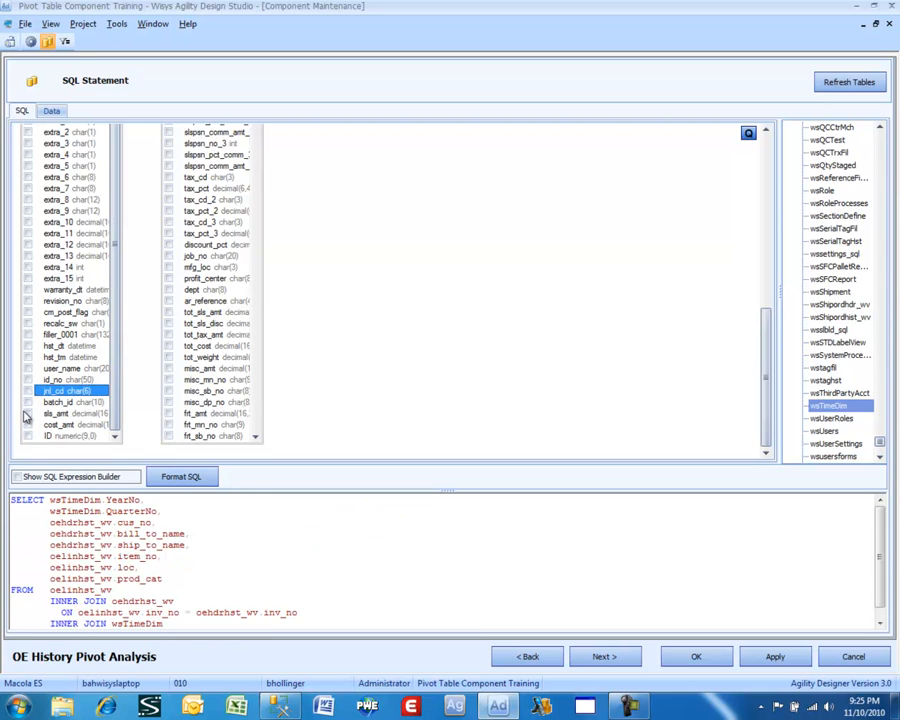
pyautogui.click(28, 413)
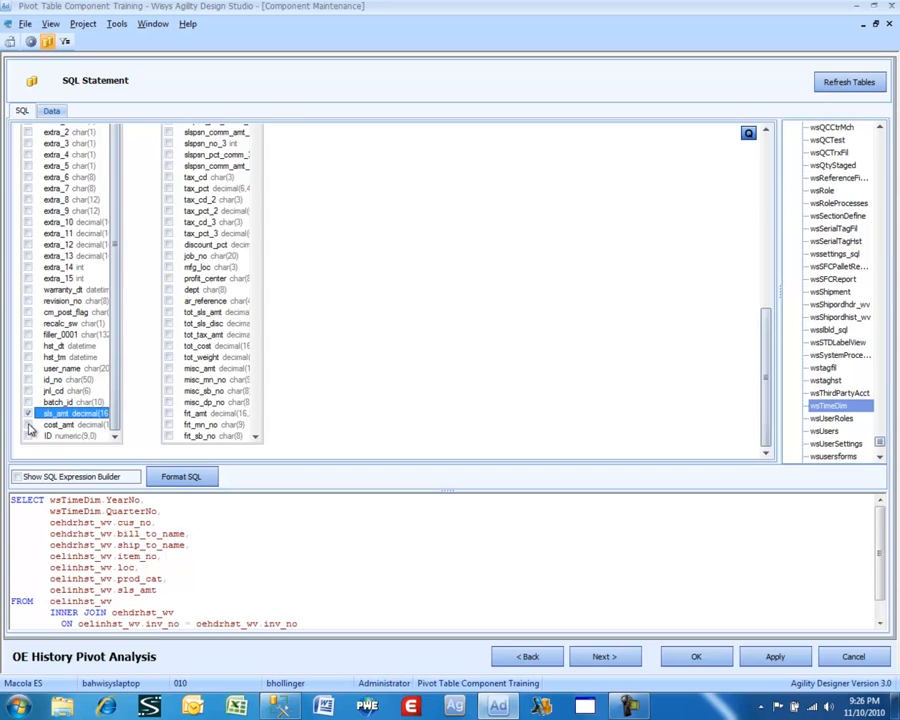
pyautogui.click(29, 425)
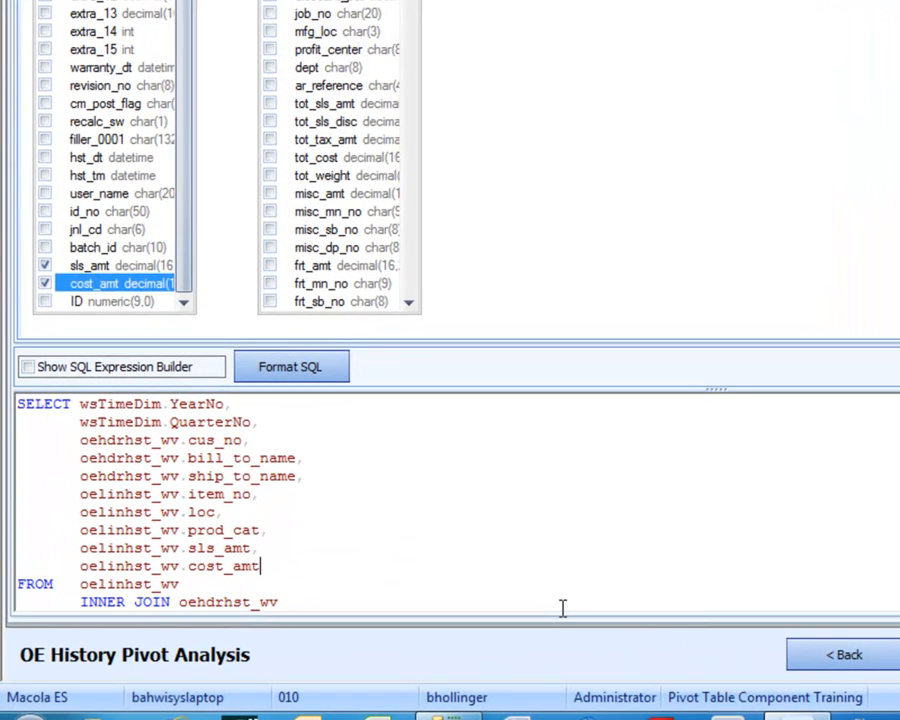
# Duplicate the sls_amt and cost_amt columns at the end of the SELECT list in the SQL text.
pyautogui.press('Right')
pyautogui.hotkey('shift', 'Up')
pyautogui.hotkey('shift', 'Up')
pyautogui.hotkey('ctrl', 'c')
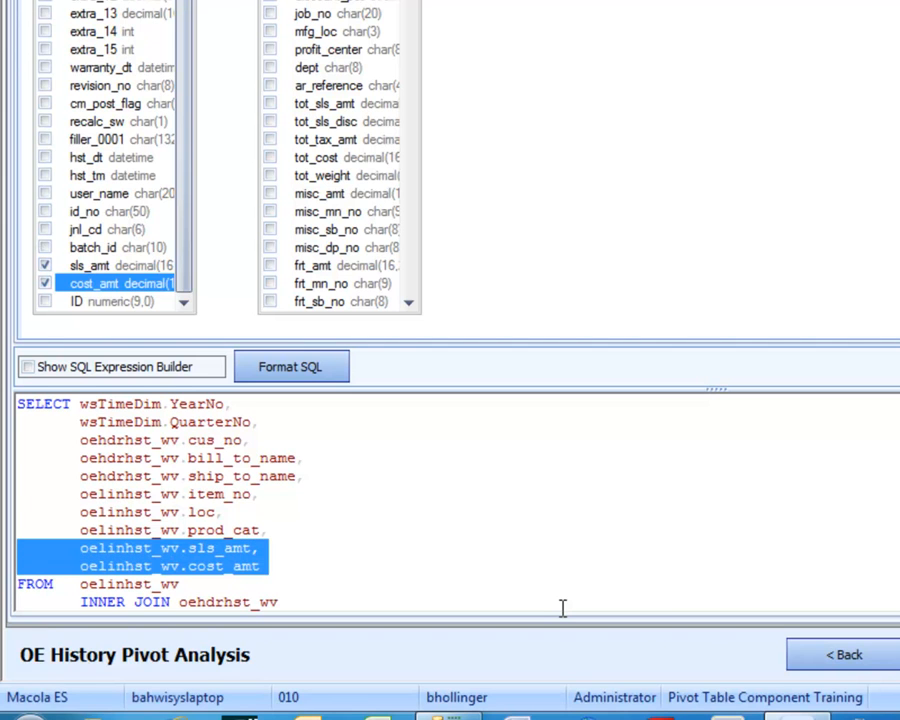
pyautogui.press('Right')
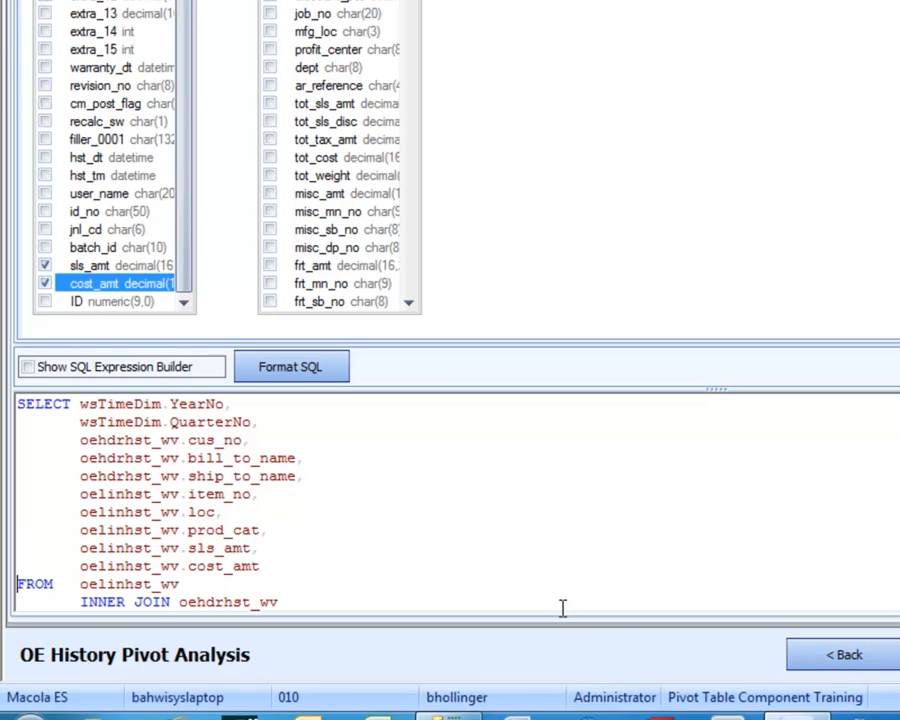
pyautogui.hotkey('ctrl', 'v')
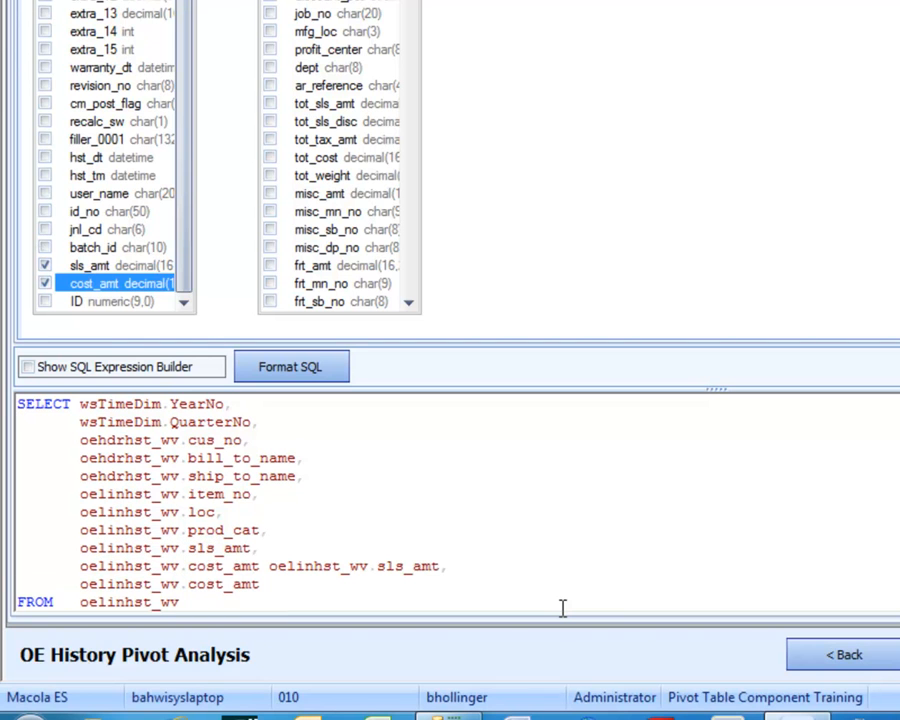
# Insert a comma between the original cost_amt column and the duplicated sls_amt column.
pyautogui.press('Down')
pyautogui.press('Down')
pyautogui.press('Down')
pyautogui.press('Down')
pyautogui.press('Down')
pyautogui.press('Down')
pyautogui.press('Down')
pyautogui.press('Down')
pyautogui.press('Down')
pyautogui.press('Down')
pyautogui.press('Down')
pyautogui.press('Down')
pyautogui.press('Down')
pyautogui.press('Down')
pyautogui.press('Down')
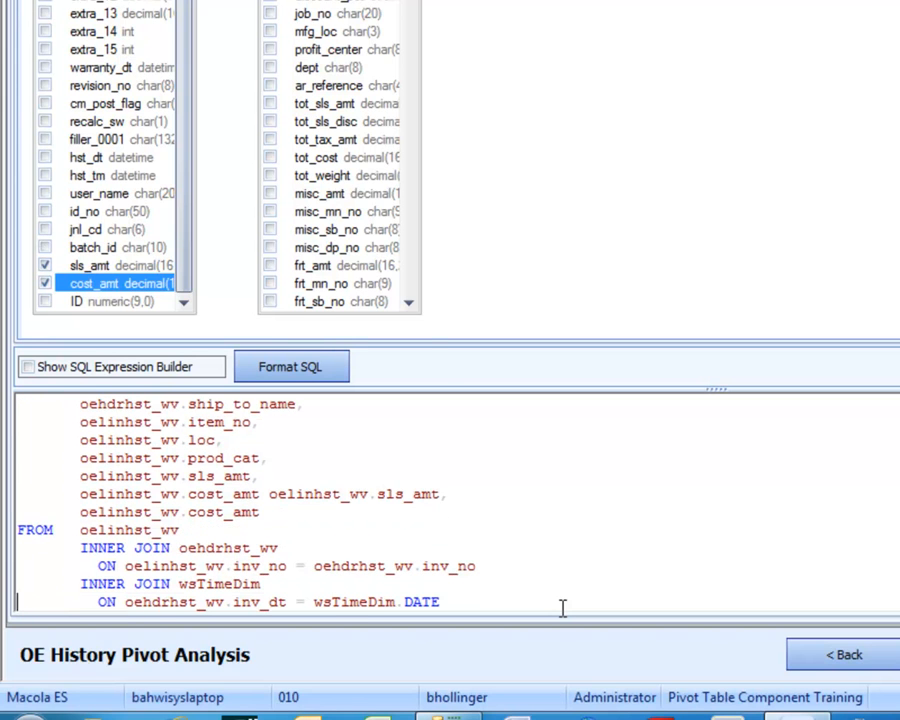
pyautogui.press('Up')
pyautogui.press('Up')
pyautogui.press('Up')
pyautogui.press('Up')
pyautogui.press('Up')
pyautogui.press('End')
pyautogui.hotkey('ctrl', 'Left')
pyautogui.hotkey('ctrl', 'Left')
pyautogui.hotkey('ctrl', 'Left')
pyautogui.hotkey('ctrl', 'Left')
pyautogui.hotkey('ctrl', 'Left')
pyautogui.hotkey('ctrl', 'Left')
pyautogui.write(', ')
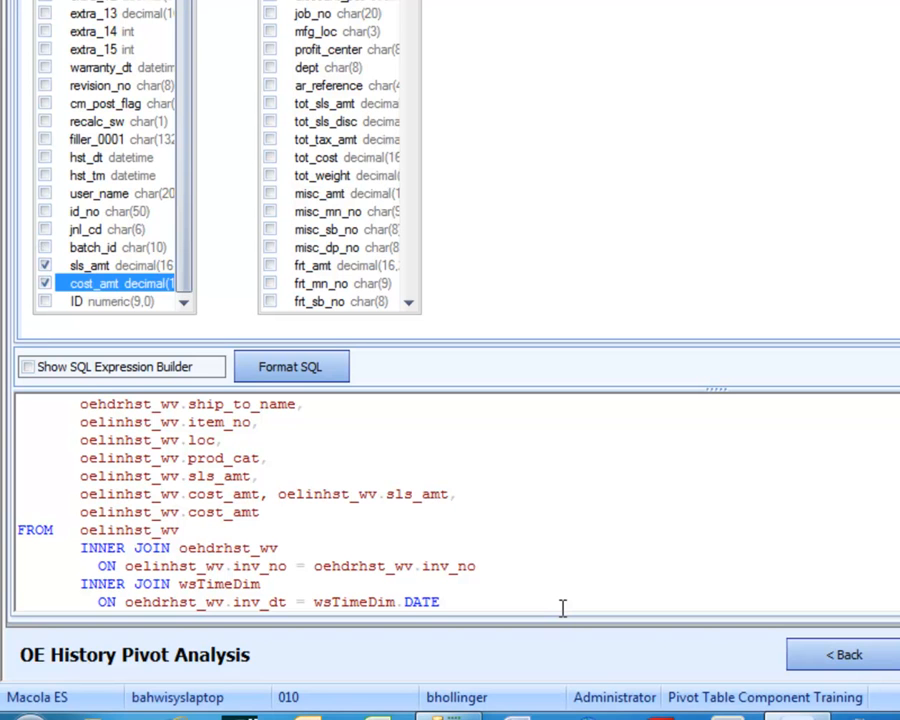
# Put an opening parenthesis before the duplicated sls_amt and replace its trailing comma with a minus sign, bringing cost_amt onto the same line.
pyautogui.write('(')
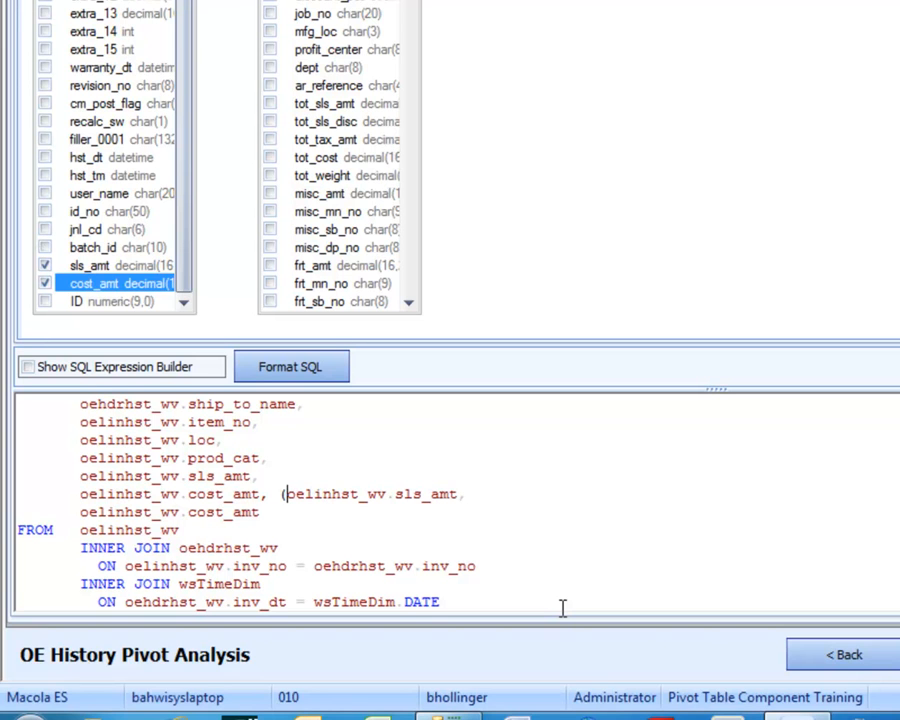
pyautogui.press('Right')
pyautogui.press('Right')
pyautogui.press('Right')
pyautogui.press('Right')
pyautogui.press('Right')
pyautogui.press('Right')
pyautogui.press('Right')
pyautogui.press('Right')
pyautogui.press('Right')
pyautogui.press('Right')
pyautogui.press('Right')
pyautogui.press('Right')
pyautogui.press('Right')
pyautogui.press('Right')
pyautogui.press('Right')
pyautogui.press('Right')
pyautogui.press('Right')
pyautogui.press('Right')
pyautogui.press('Right')
pyautogui.write('-')
pyautogui.press('Delete')
pyautogui.press('Delete')
pyautogui.press('Delete')
pyautogui.press('Delete')
pyautogui.press('Delete')
pyautogui.press('Delete')
pyautogui.press('Delete')
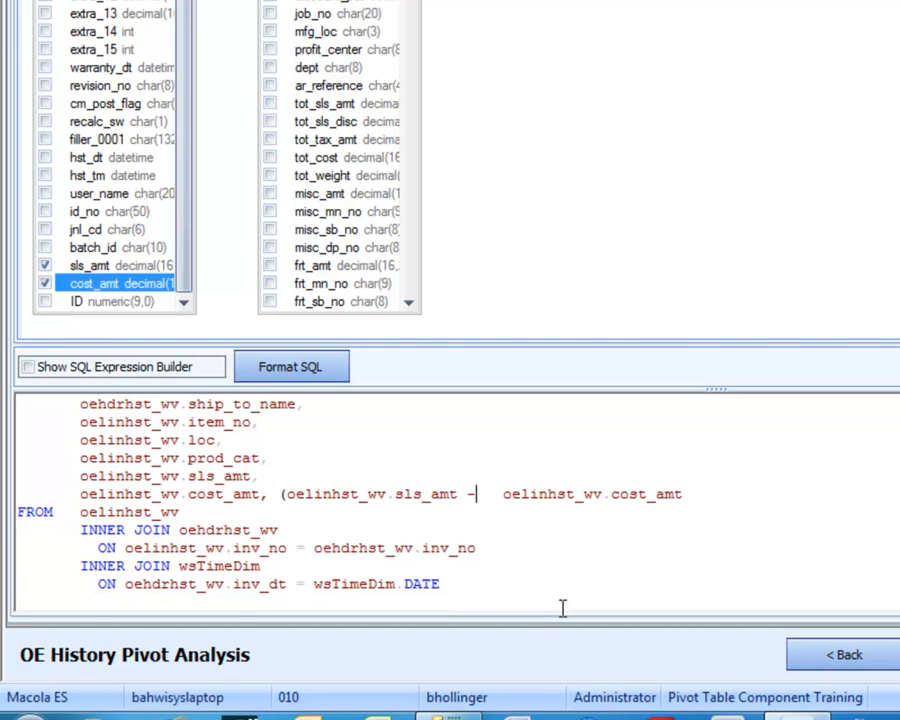
# Close the sls_amt minus cost_amt expression with a parenthesis and alias it as Margin.
pyautogui.press('Right')
pyautogui.press('Right')
pyautogui.press('Right')
pyautogui.press('Right')
pyautogui.press('Right')
pyautogui.press('Right')
pyautogui.press('Right')
pyautogui.press('Right')
pyautogui.press('Right')
pyautogui.press('Right')
pyautogui.press('Right')
pyautogui.press('Right')
pyautogui.press('Right')
pyautogui.press('Right')
pyautogui.press('Right')
pyautogui.press('Right')
pyautogui.press('Right')
pyautogui.press('Right')
pyautogui.press('Right')
pyautogui.press('Right')
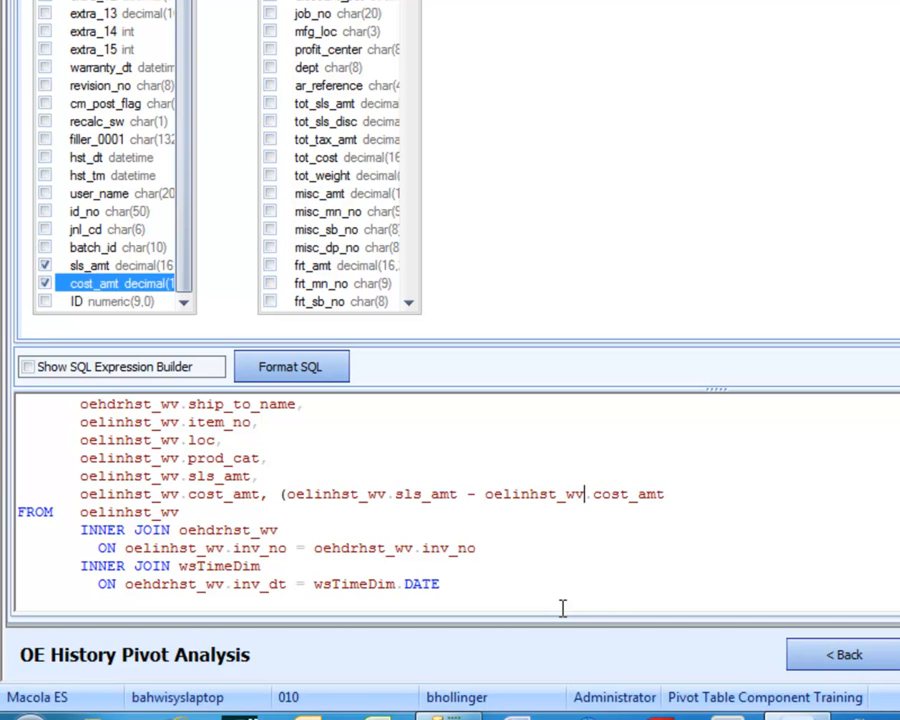
pyautogui.write(') as Margin')
# Alias the cus_no column as CusNo and the bill_to_name column as BillName in the SELECT list.
pyautogui.press('Up')
pyautogui.press('Up')
pyautogui.press('Up')
pyautogui.press('Up')
pyautogui.press('Up')
pyautogui.press('Up')
pyautogui.press('Up')
pyautogui.press('Up')
pyautogui.press('Up')
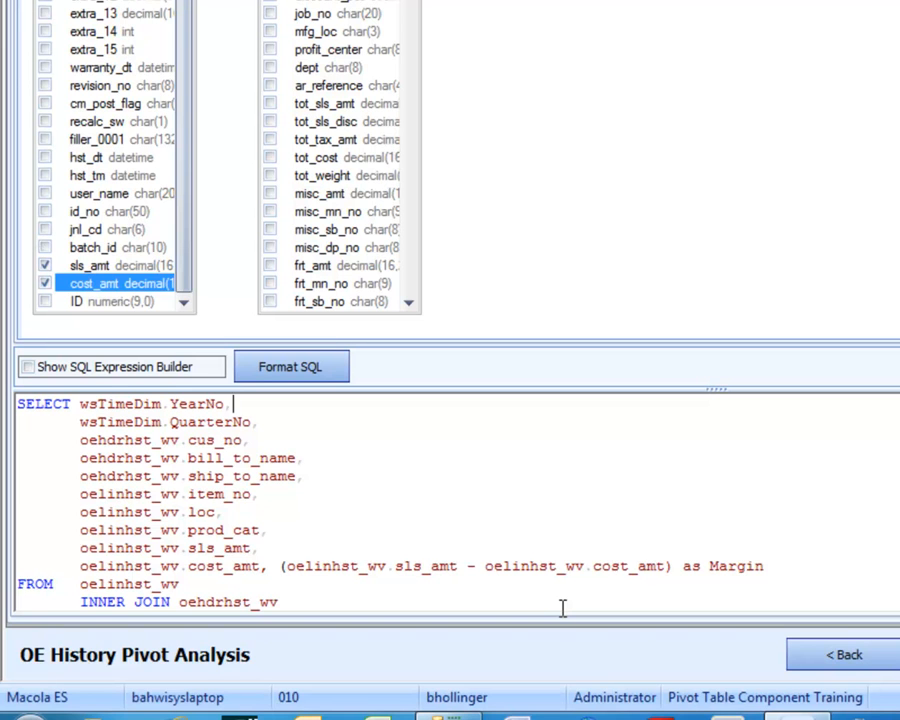
pyautogui.press('Down')
pyautogui.press('End')
pyautogui.write('as CusNo')
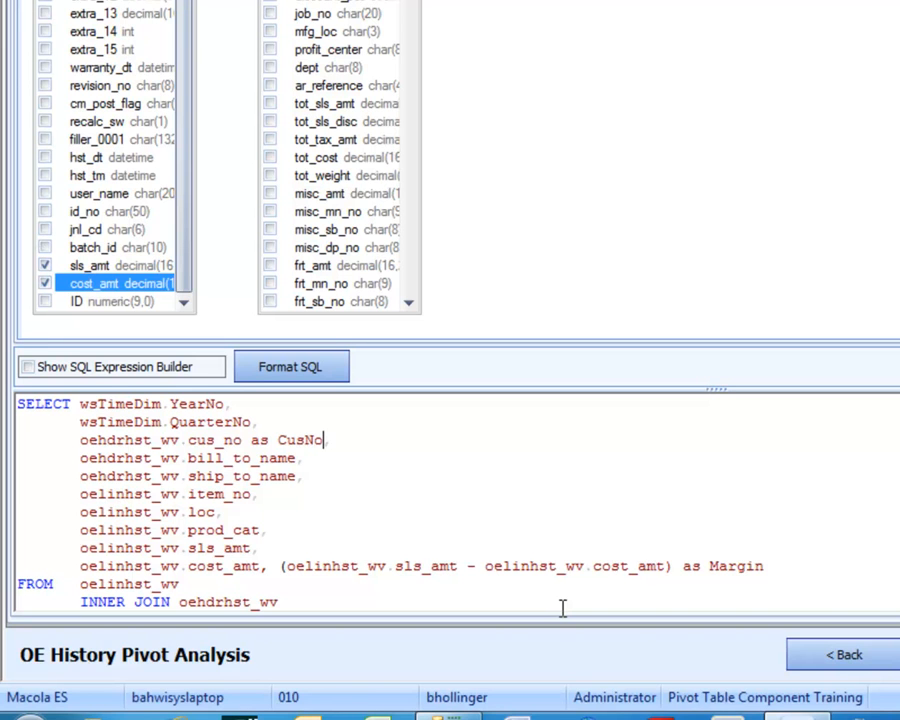
pyautogui.press('Left')
pyautogui.write('as BillName')
# Add the alias ShipName to the ship_to_name column in the SELECT list.
pyautogui.press('Down')
pyautogui.press('Left')
pyautogui.write('sa Ship')
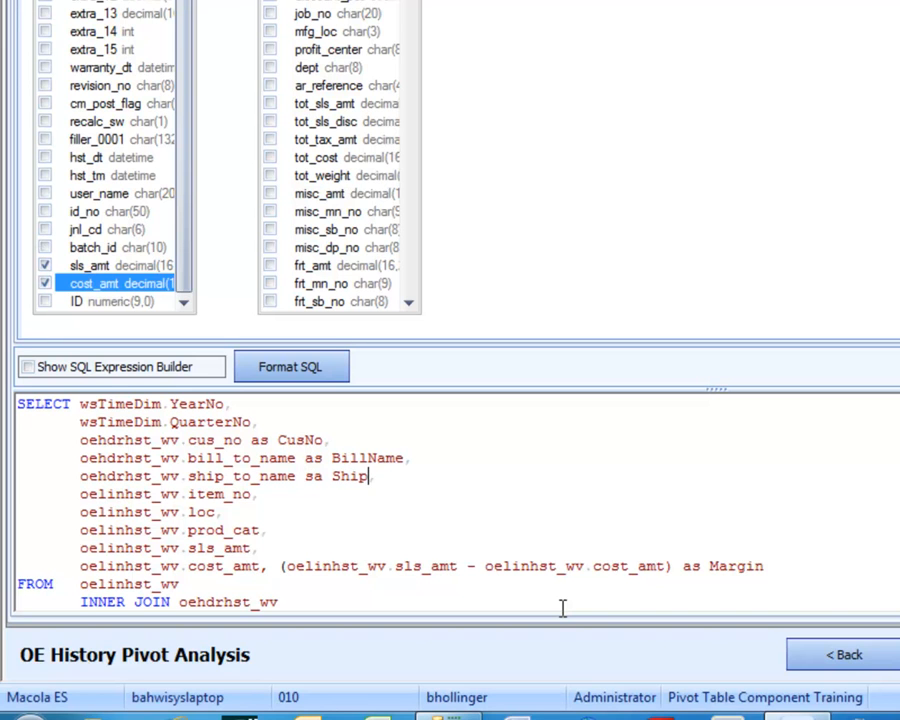
pyautogui.write('Name')
# Alias sls_amt as SlsAmt and cost_amt as CostAmt, and try to format the SQL.
pyautogui.click(252, 548)
pyautogui.write('as Sls')
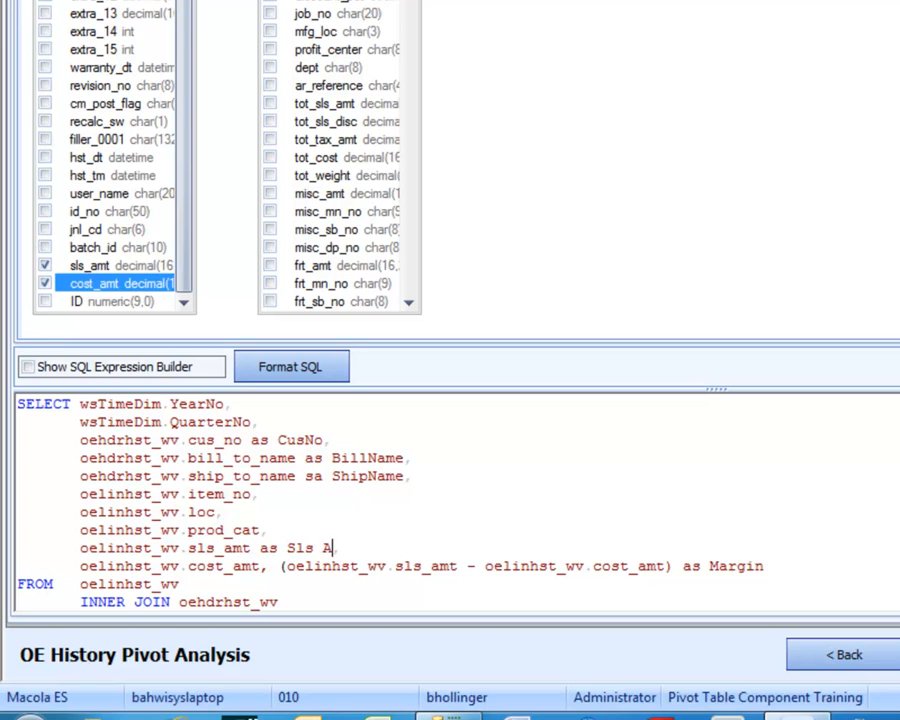
pyautogui.write('Amt,')
pyautogui.click(260, 566)
pyautogui.write('as Cos')
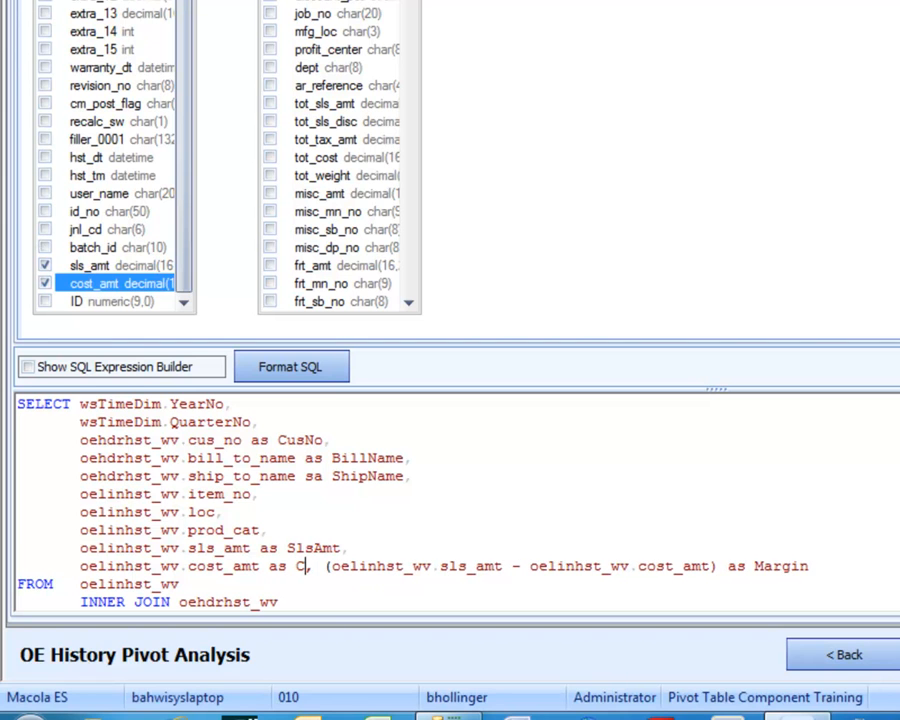
pyautogui.write('tAmt')
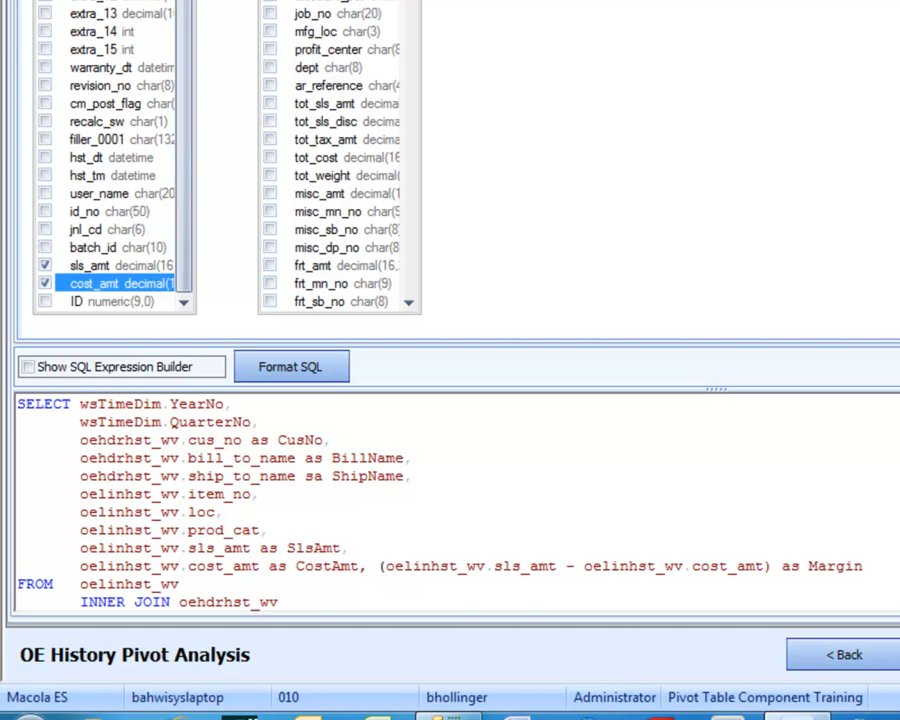
pyautogui.click(334, 366)
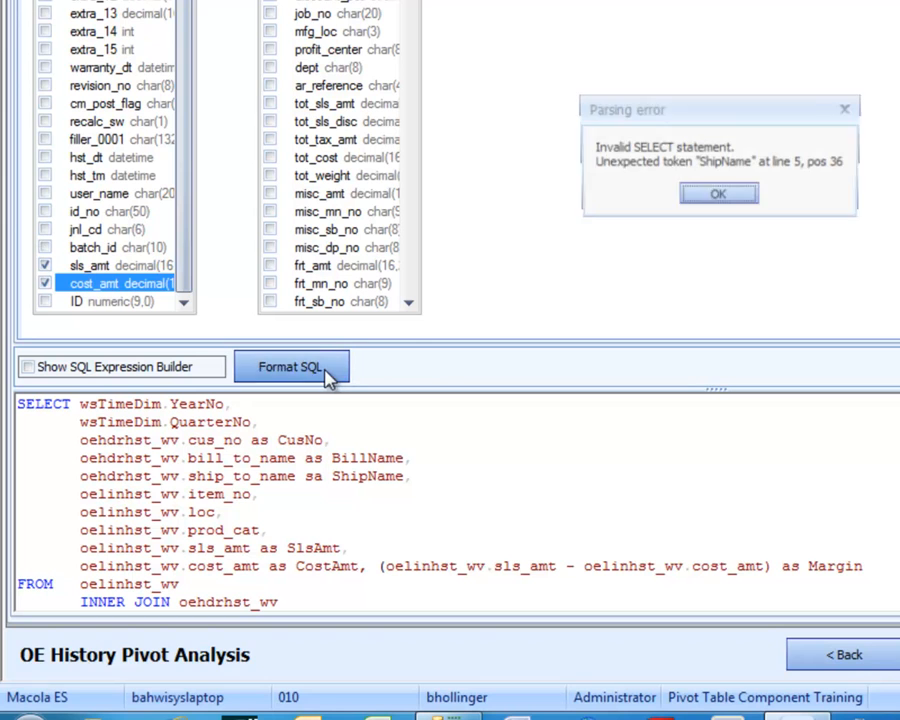
pyautogui.click(745, 201)
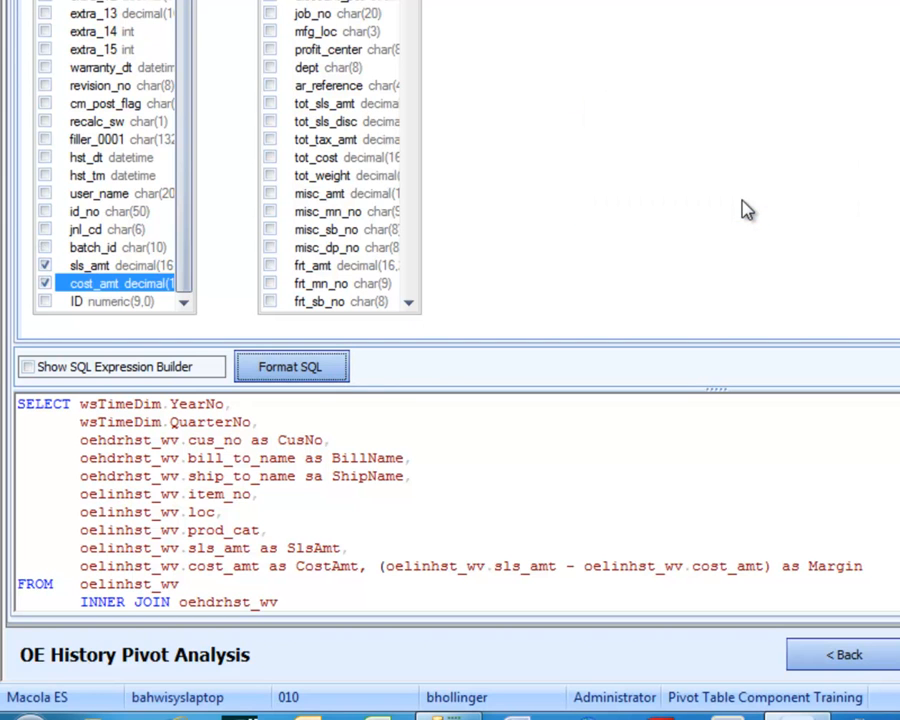
# Enclose the BillName alias of bill_to_name in single quotes.
pyautogui.click(334, 458)
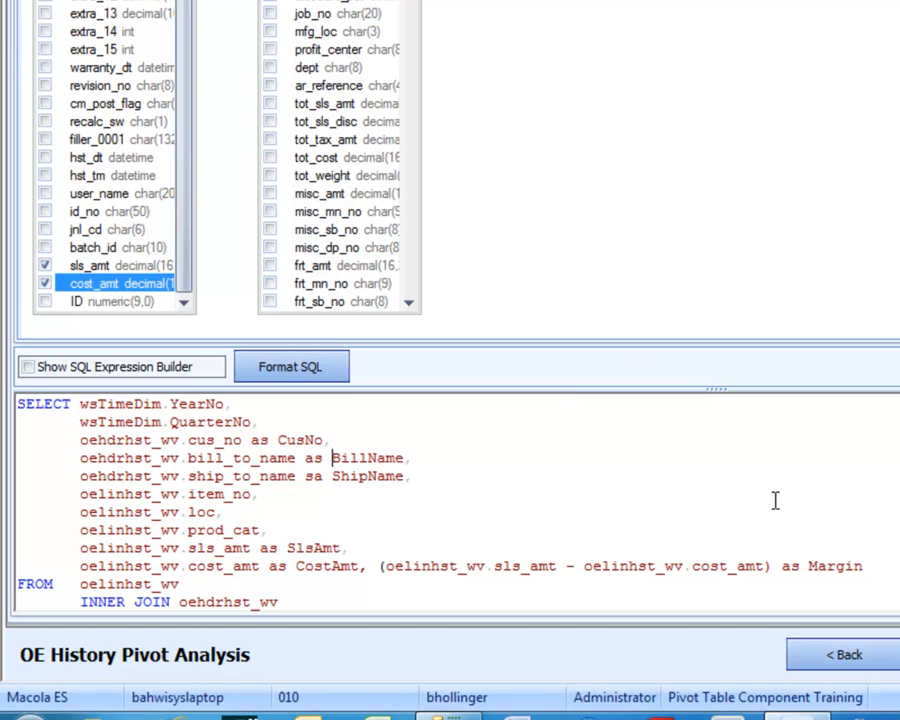
pyautogui.write("'")
pyautogui.press('Right')
pyautogui.press('Right')
pyautogui.press('Right')
pyautogui.press('Right')
pyautogui.press('Right')
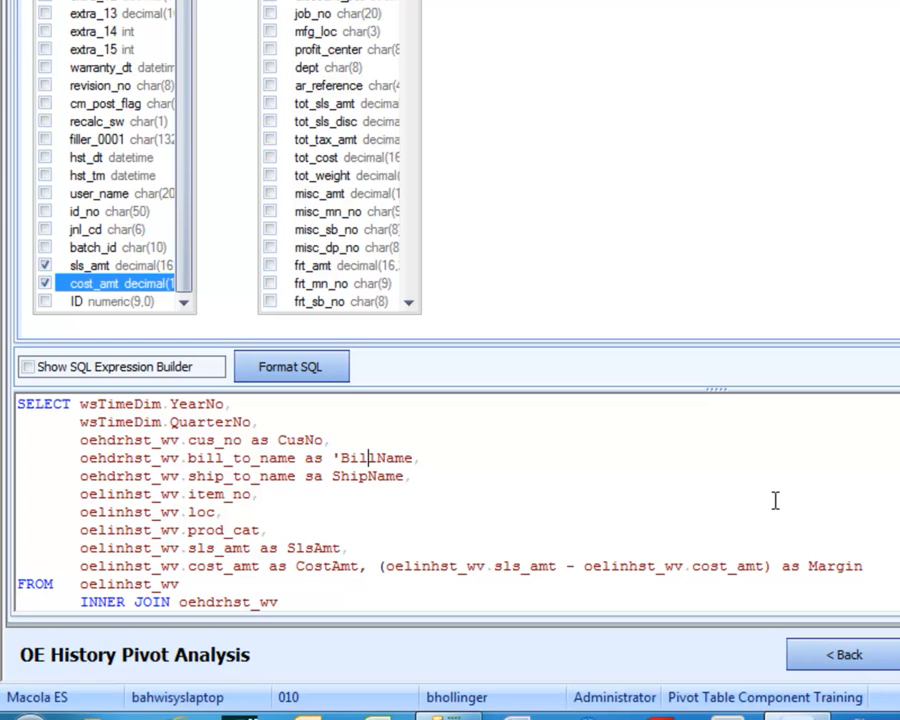
pyautogui.press('Right')
pyautogui.press('Right')
pyautogui.press('Right')
pyautogui.write("'")
# Correct the alias keyword after ship_to_name to "as" and enclose ShipName in single quotes.
pyautogui.press('Down')
pyautogui.press('Left')
pyautogui.press('Left')
pyautogui.press('Left')
pyautogui.press('Left')
pyautogui.press('Left')
pyautogui.press('Left')
pyautogui.press('Left')
pyautogui.press('Left')
pyautogui.press('Left')
pyautogui.press('Left')
pyautogui.press('BackSpace')
pyautogui.write('a')
pyautogui.press('Delete')
pyautogui.write('s')
pyautogui.press('Right')
pyautogui.press('Right')
pyautogui.press('Left')
pyautogui.write("'")
pyautogui.press('Right')
pyautogui.press('Right')
pyautogui.press('Right')
pyautogui.press('Right')
pyautogui.press('Right')
pyautogui.press('Right')
pyautogui.press('Right')
pyautogui.press('Right')
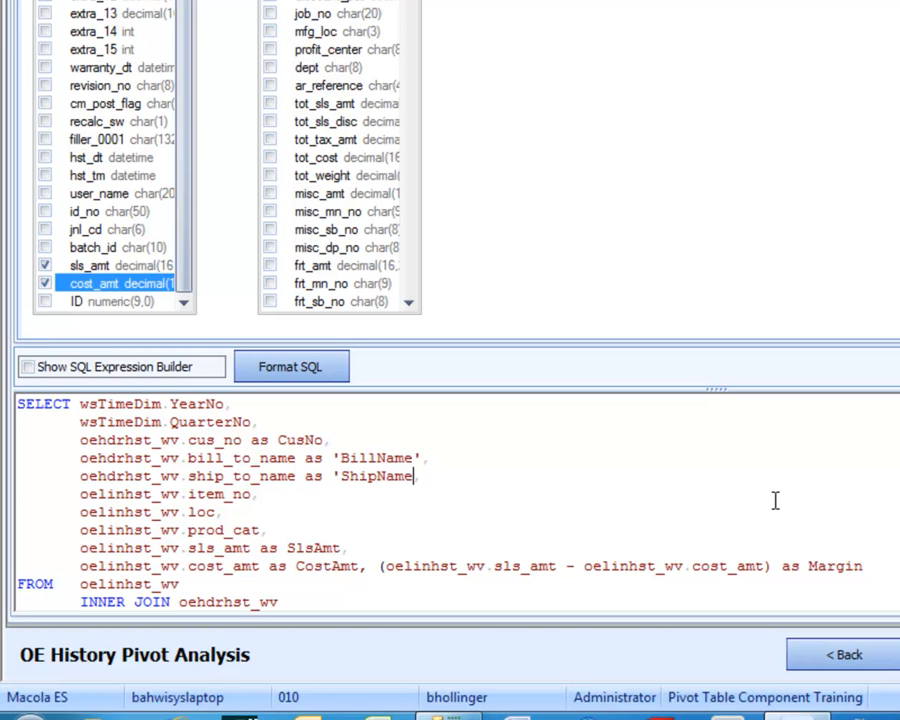
# Enclose the SlsAmt alias of the sls_amt column in single quotes.
pyautogui.press('Down')
pyautogui.press('Down')
pyautogui.press('Down')
pyautogui.press('Down')
pyautogui.press('Left')
pyautogui.press('Left')
pyautogui.press('Left')
pyautogui.press('Left')
pyautogui.press('Left')
pyautogui.press('Left')
pyautogui.press('Left')
pyautogui.write("'")
pyautogui.press('Right')
pyautogui.press('Right')
pyautogui.press('Right')
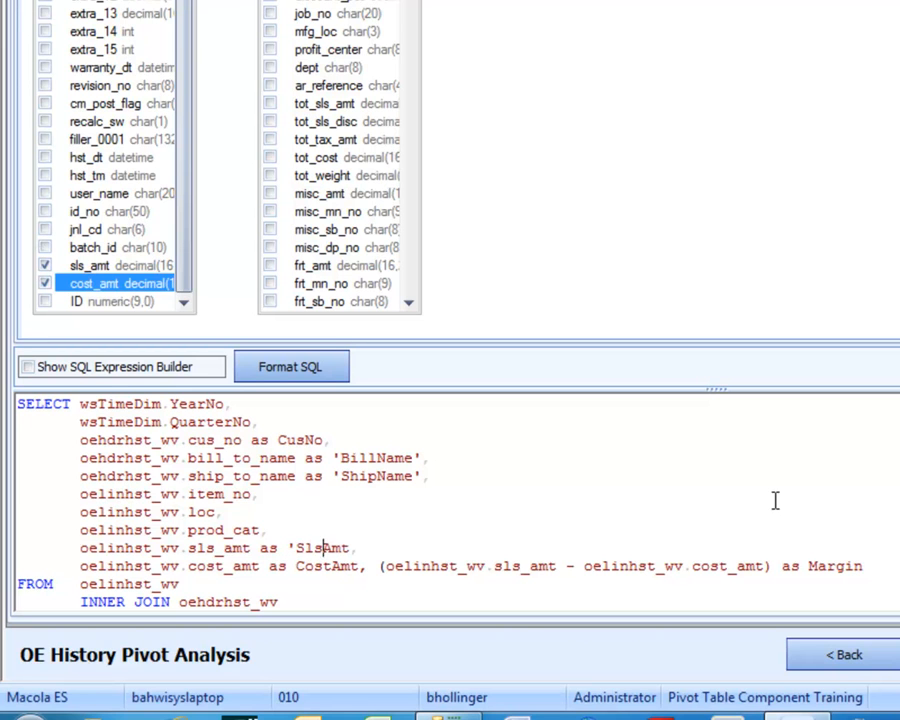
# Enclose the CostAmt alias of the cost_amt column in single quotes.
pyautogui.press('Left')
pyautogui.press('Left')
pyautogui.press('Left')
pyautogui.press('Left')
pyautogui.press('Left')
pyautogui.press('Left')
pyautogui.press('Left')
pyautogui.write("'")
pyautogui.press('Right')
pyautogui.press('Right')
pyautogui.press('Right')
pyautogui.press('Right')
pyautogui.press('Right')
pyautogui.press('Right')
pyautogui.press('Right')
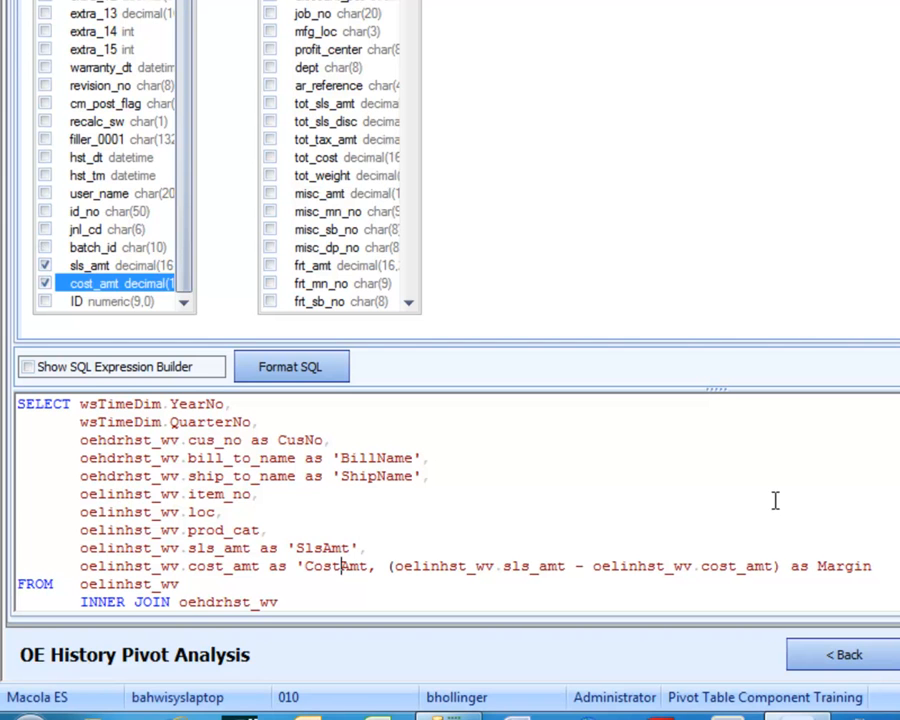
pyautogui.write("'")
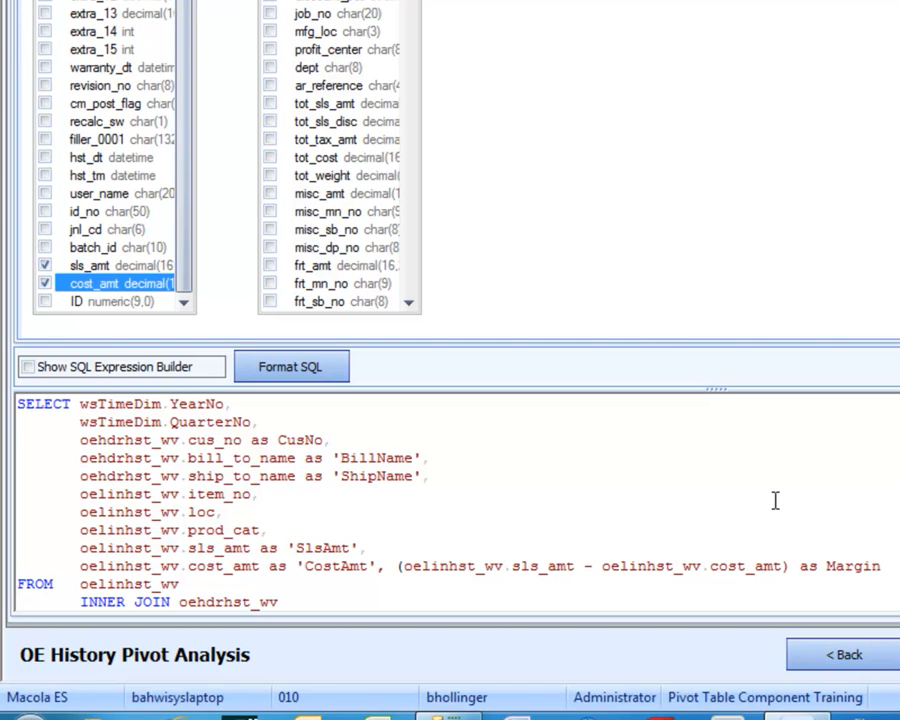
# Enclose the Margin alias of the calculated column in single quotes and format the SQL.
pyautogui.press('Right')
pyautogui.press('Right')
pyautogui.press('Right')
pyautogui.press('Right')
pyautogui.press('Right')
pyautogui.press('Right')
pyautogui.press('Right')
pyautogui.press('Right')
pyautogui.press('Right')
pyautogui.press('Right')
pyautogui.press('Right')
pyautogui.press('Right')
pyautogui.press('Right')
pyautogui.press('Right')
pyautogui.press('Right')
pyautogui.press('Right')
pyautogui.press('Right')
pyautogui.press('Right')
pyautogui.press('Right')
pyautogui.press('Right')
pyautogui.press('Right')
pyautogui.press('Right')
pyautogui.press('Right')
pyautogui.press('Right')
pyautogui.press('Right')
pyautogui.press('Right')
pyautogui.press('Right')
pyautogui.press('Right')
pyautogui.press('Right')
pyautogui.press('Right')
pyautogui.press('Right')
pyautogui.press('Right')
pyautogui.press('Right')
pyautogui.press('Right')
pyautogui.write("'")
pyautogui.press('Right')
pyautogui.press('Right')
pyautogui.press('Right')
pyautogui.press('Right')
pyautogui.press('Right')
pyautogui.press('Right')
pyautogui.click(318, 377)
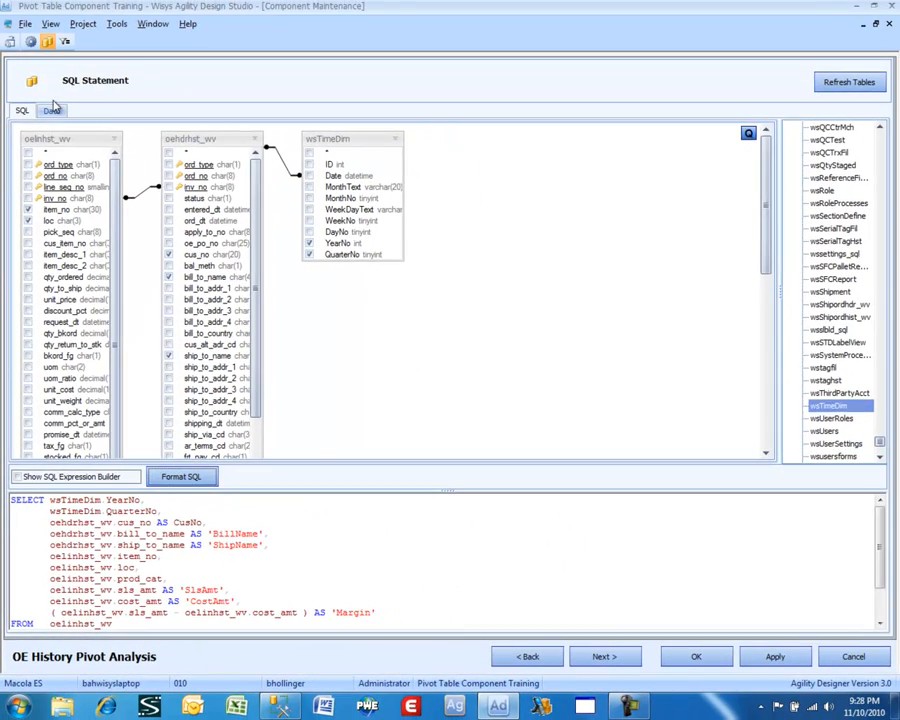
# Alias item_no as 'ItemNo' and prod_cat as 'ProdCat', checking the column headings in the query's result data.
pyautogui.click(52, 112)
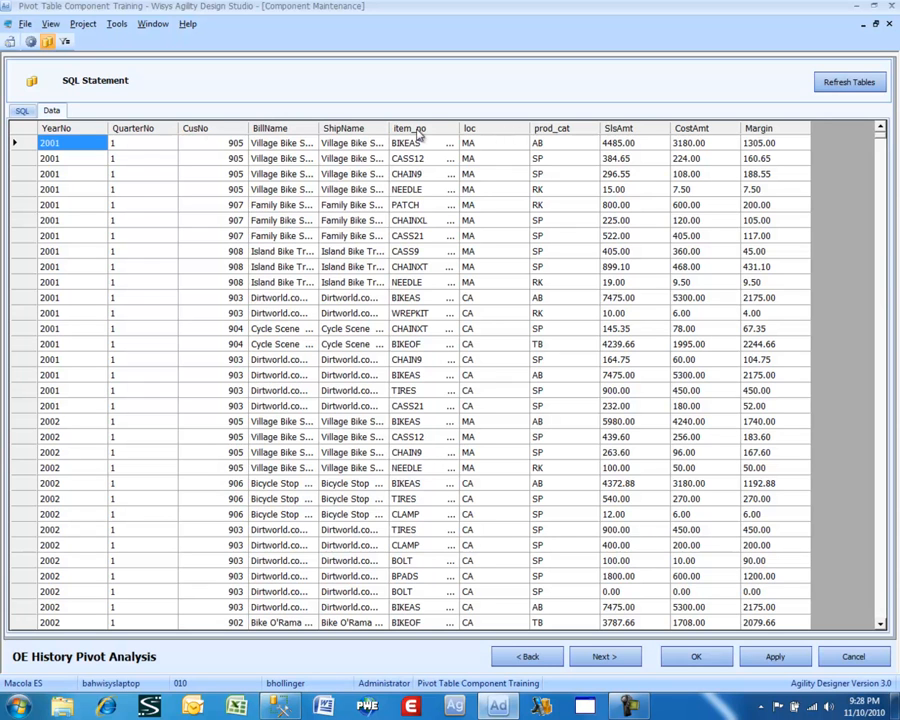
pyautogui.click(22, 110)
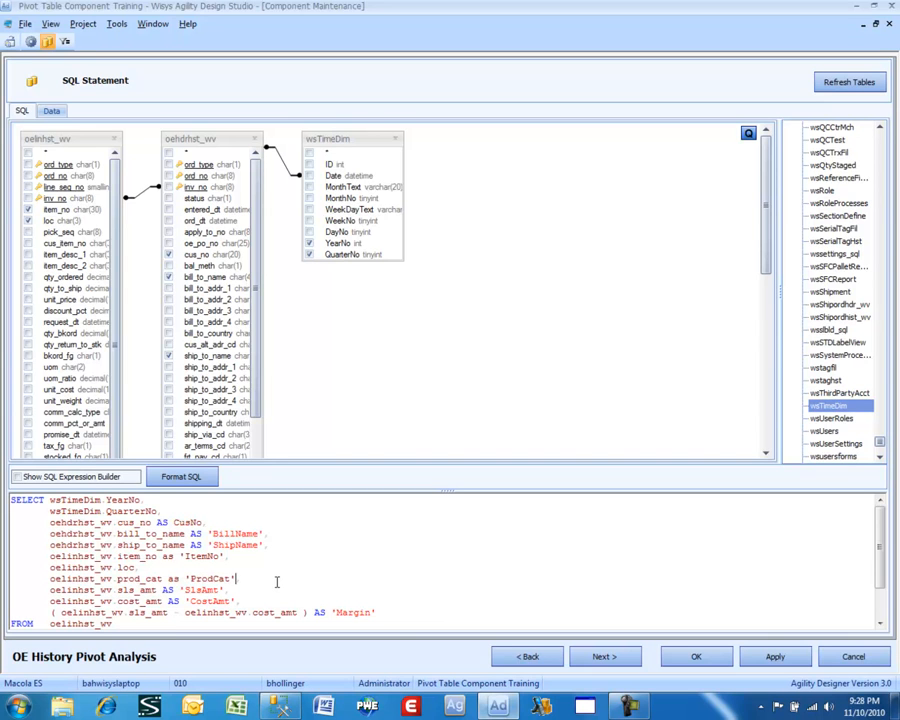
pyautogui.click(58, 111)
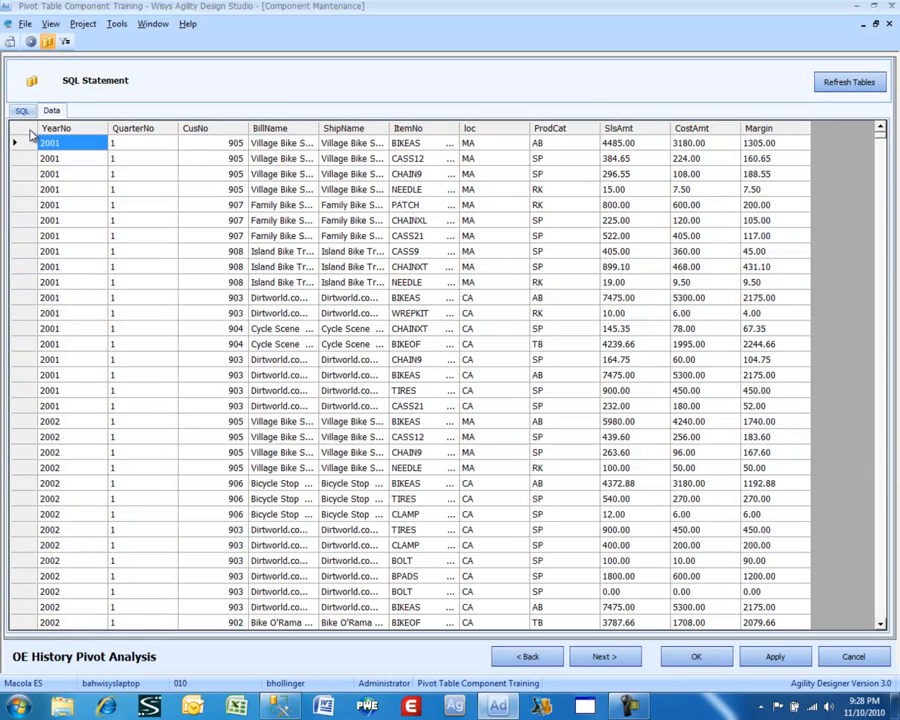
pyautogui.click(22, 111)
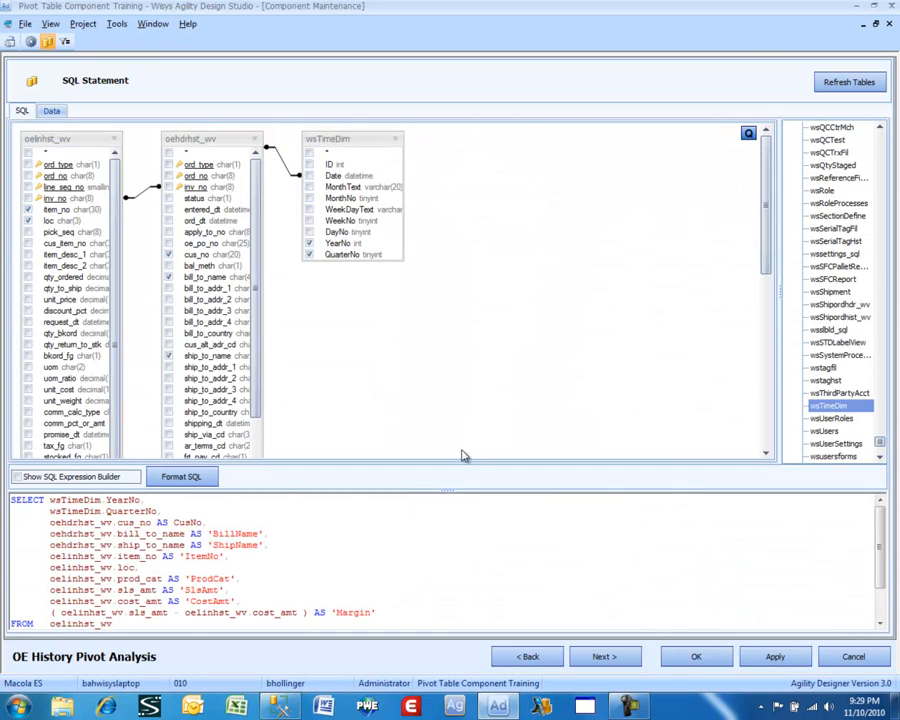
# Save the component definition and open a preview of OE History Pivot Analysis.
pyautogui.click(682, 658)
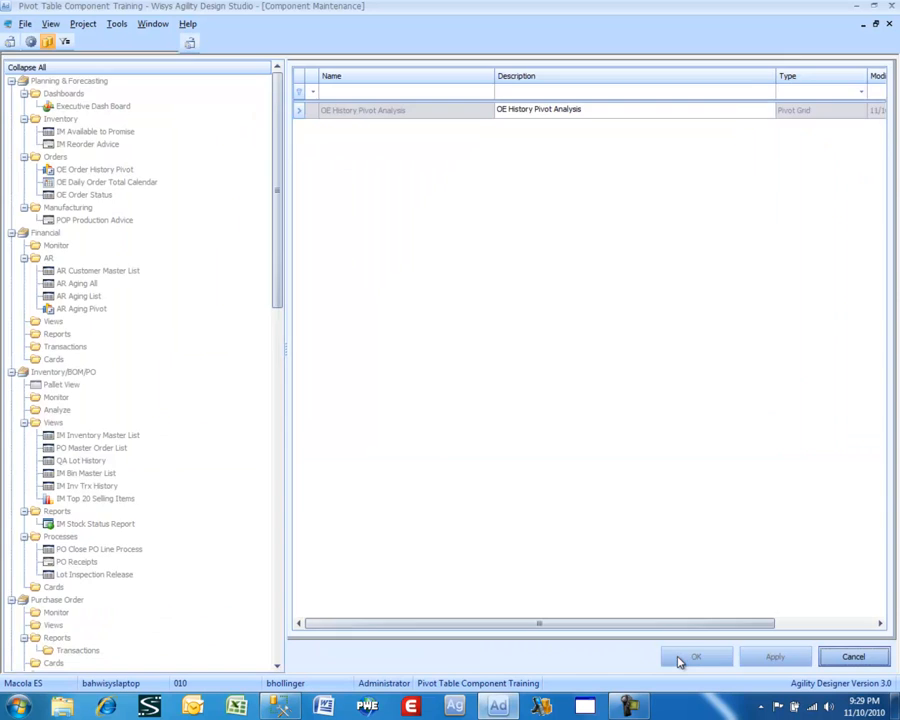
pyautogui.rightClick(390, 112)
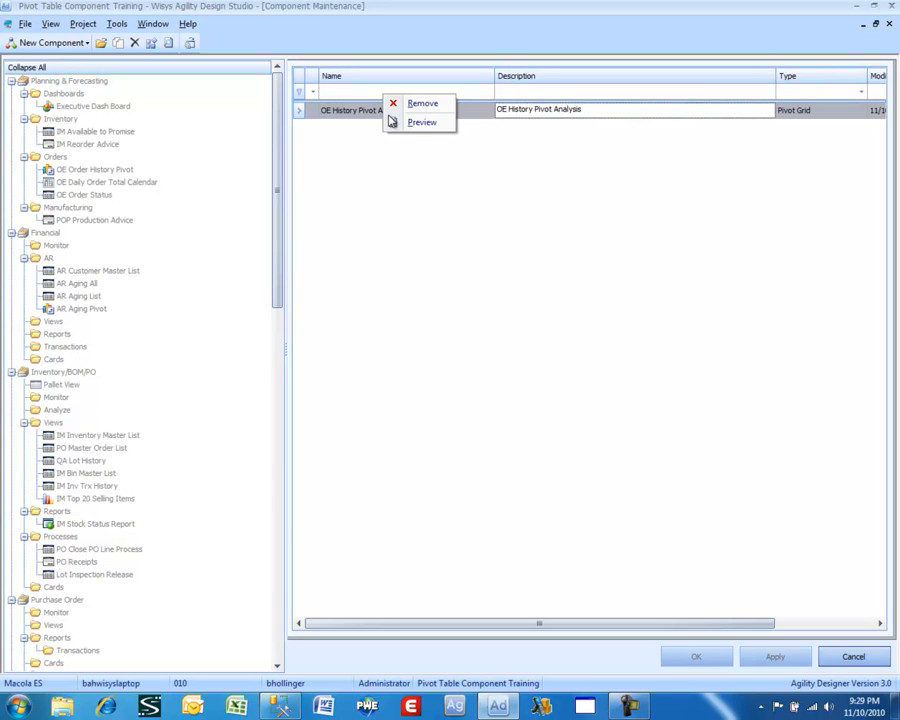
pyautogui.click(398, 126)
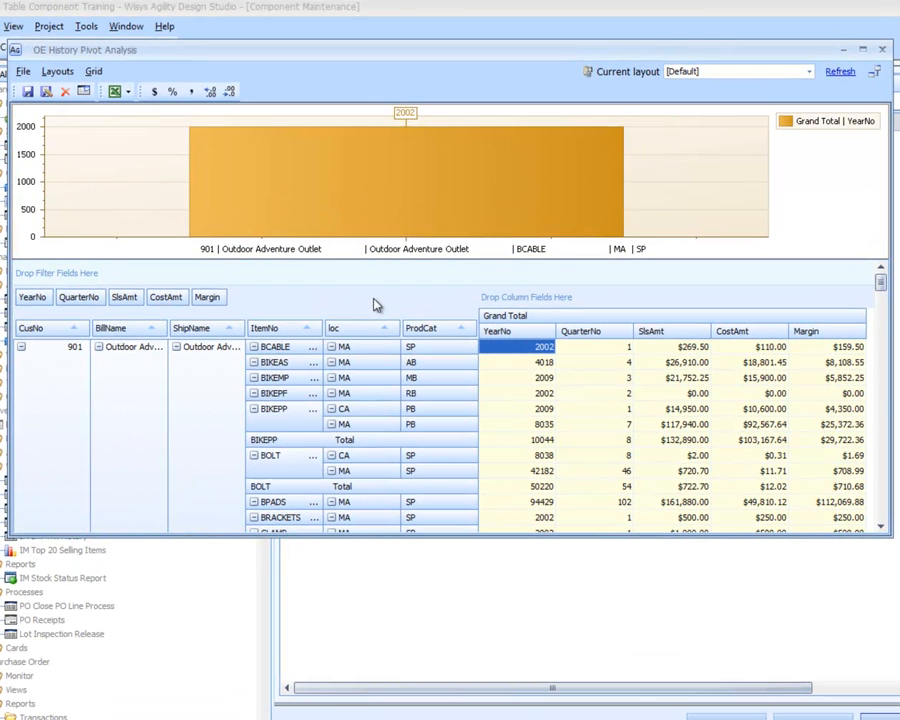
pyautogui.rightClick(372, 306)
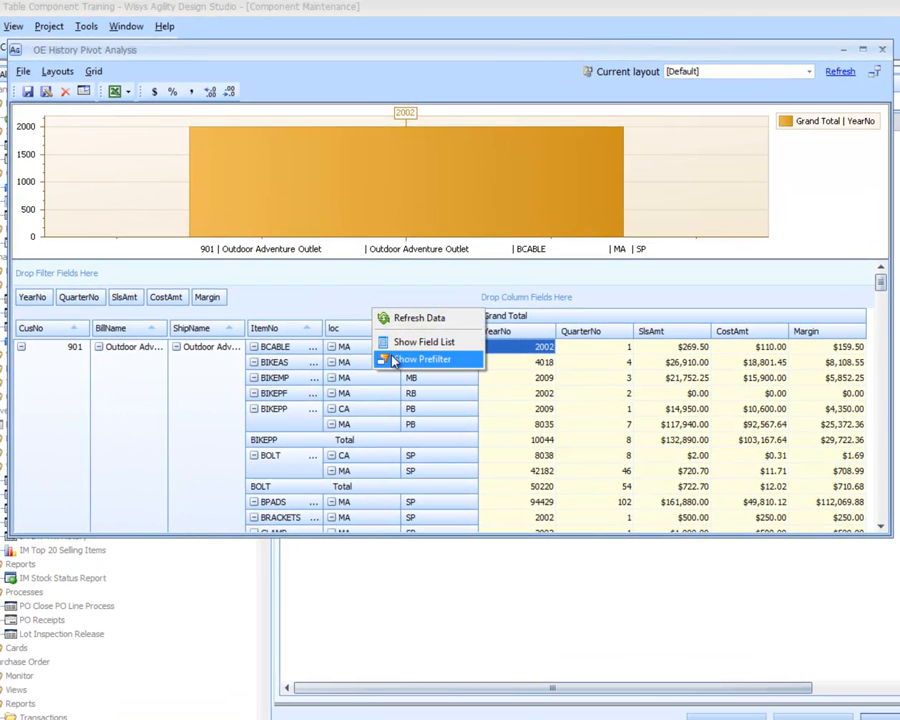
pyautogui.click(286, 300)
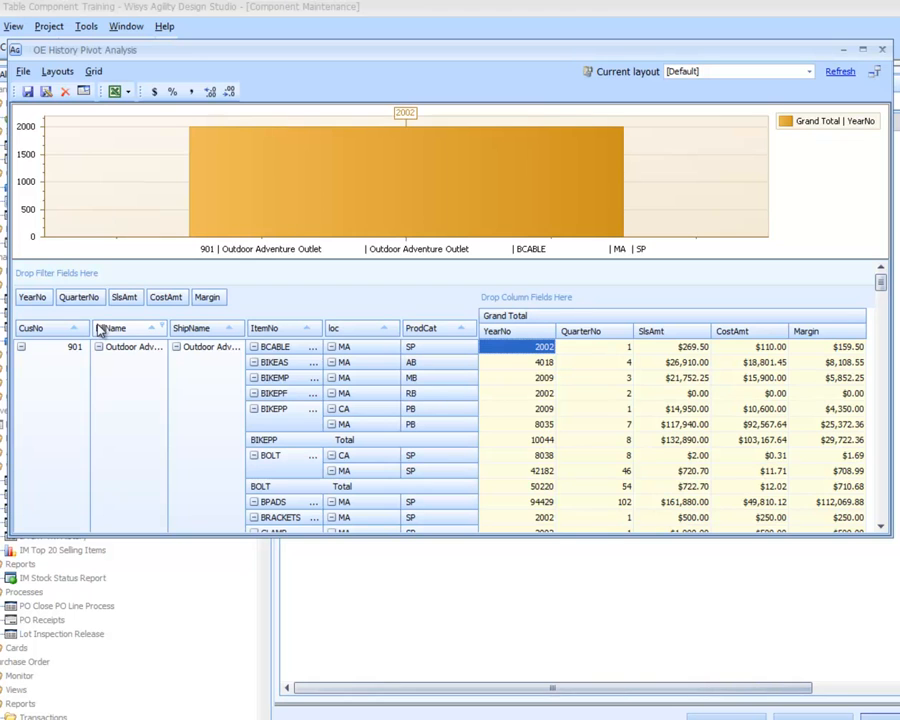
# Move the YearNo, QuarterNo, CostAmt, SlsAmt and Margin data fields to the pivot grid's filter area.
pyautogui.moveTo(45, 305); pyautogui.dragTo(142, 276)
pyautogui.moveTo(33, 296); pyautogui.dragTo(227, 279)
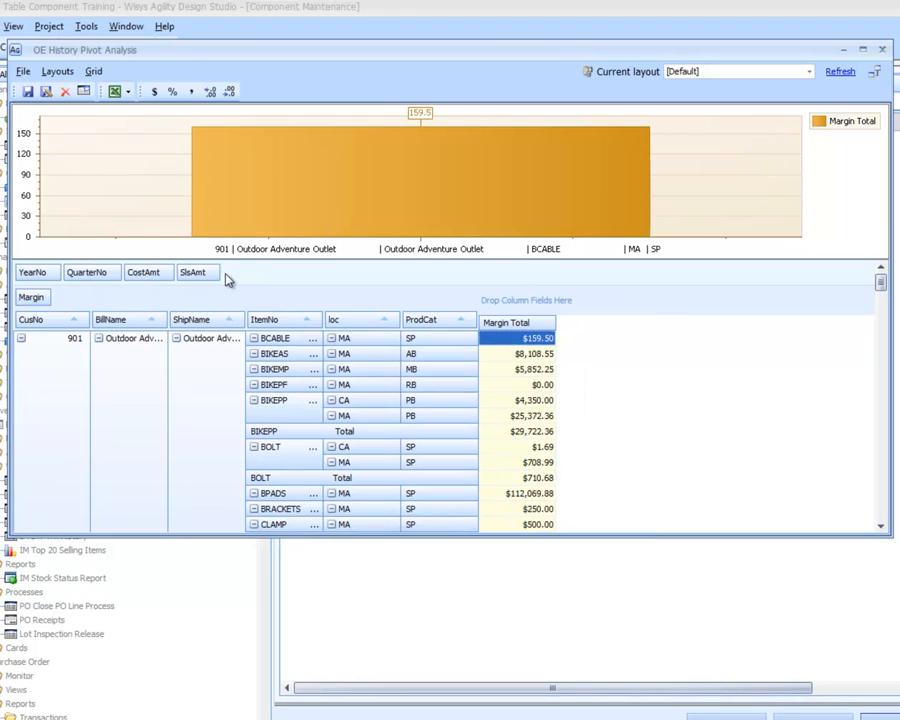
pyautogui.moveTo(32, 297); pyautogui.dragTo(275, 281)
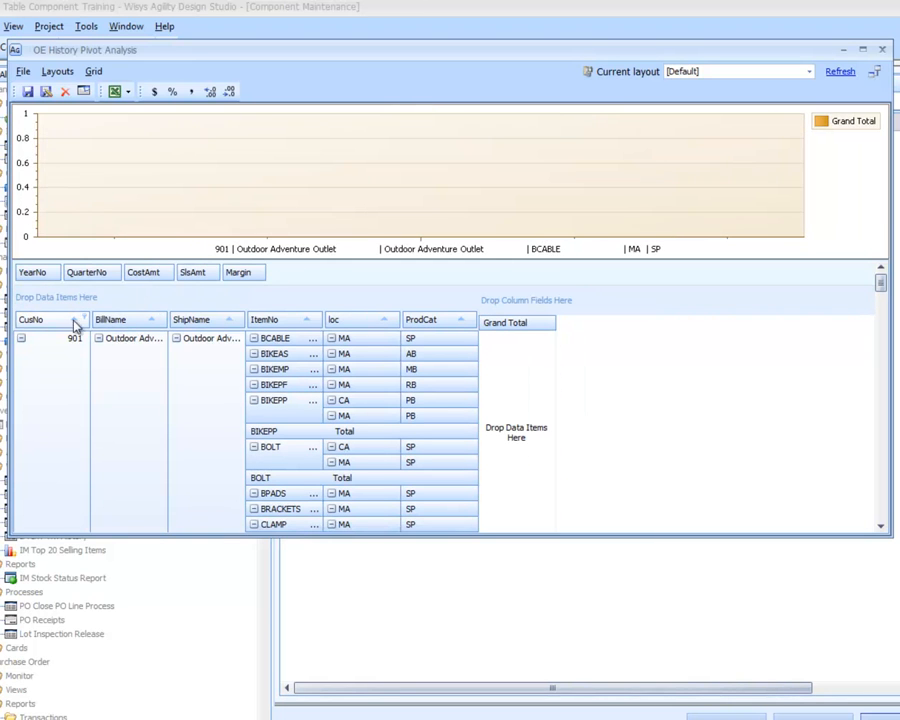
# Move the CusNo, BillName, ShipName, ProdCat, ItemNo and loc row fields to the filter area.
pyautogui.moveTo(68, 321); pyautogui.dragTo(327, 273)
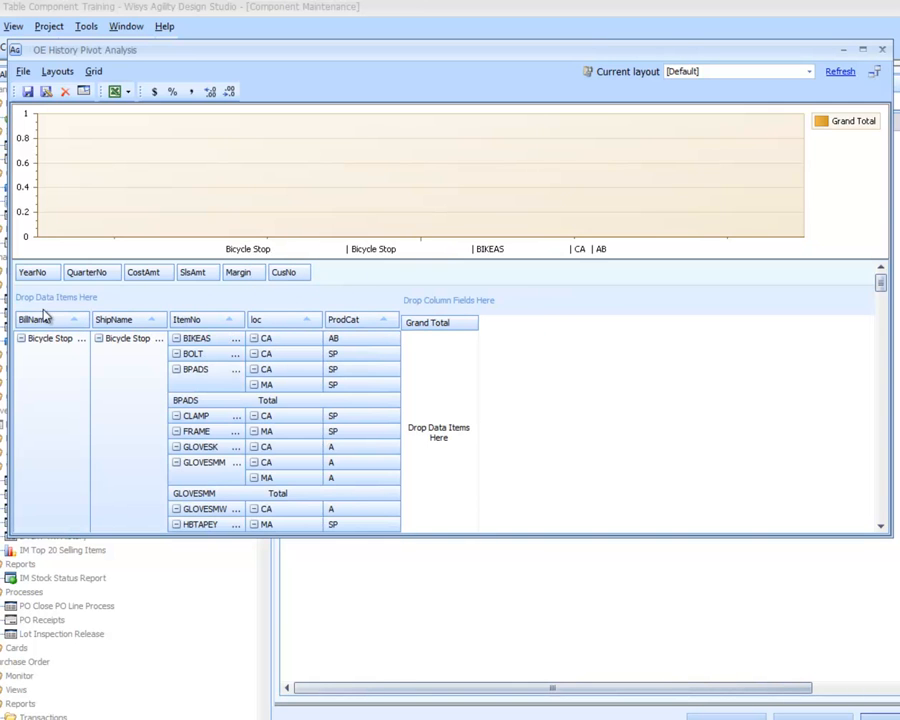
pyautogui.moveTo(34, 318); pyautogui.dragTo(365, 273)
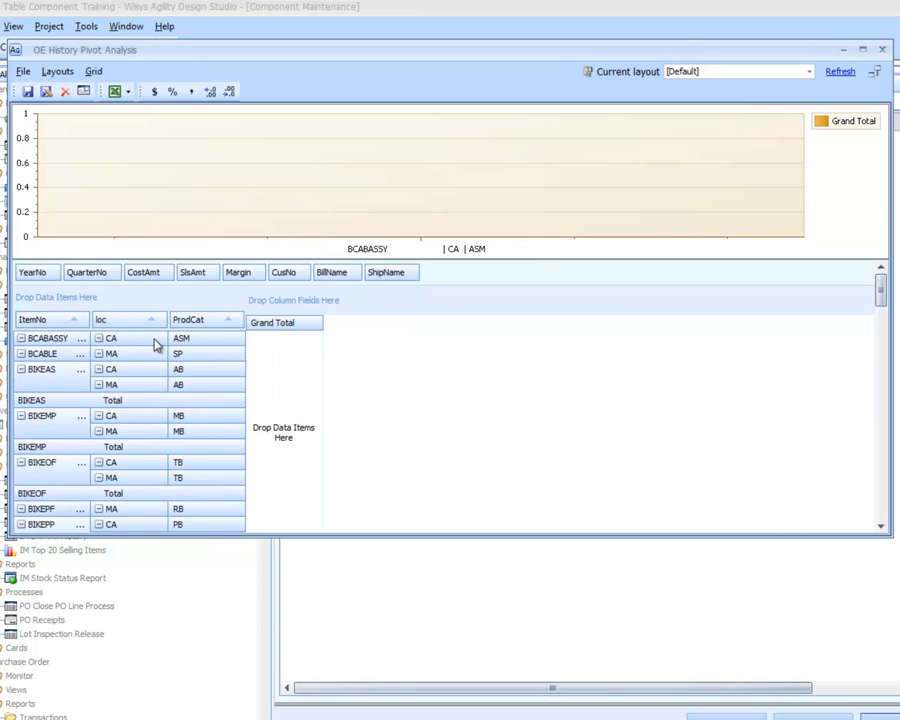
pyautogui.moveTo(178, 322); pyautogui.dragTo(445, 276)
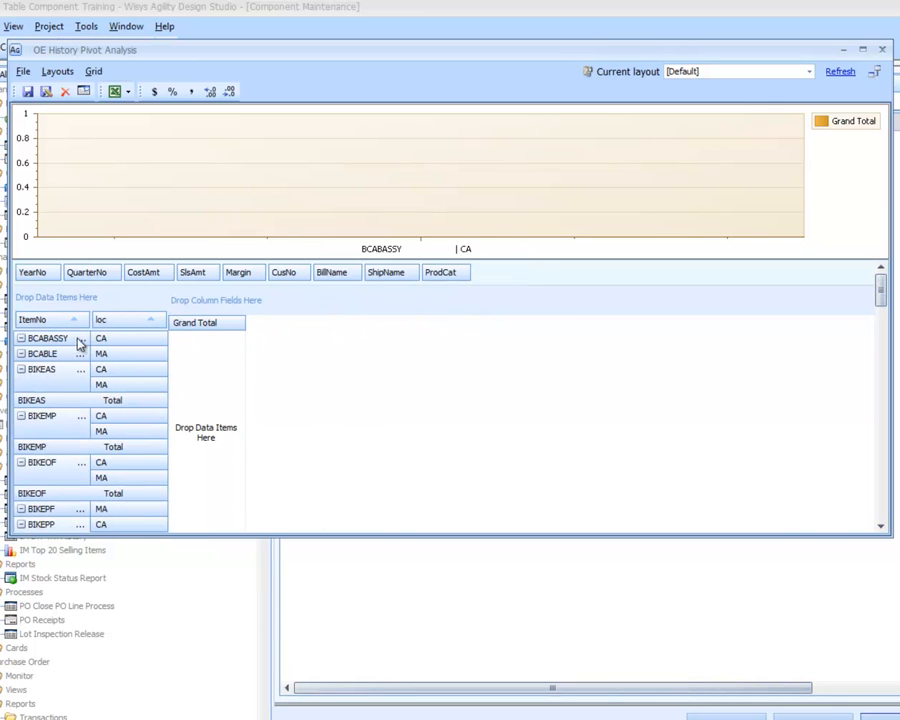
pyautogui.moveTo(50, 320); pyautogui.dragTo(490, 276)
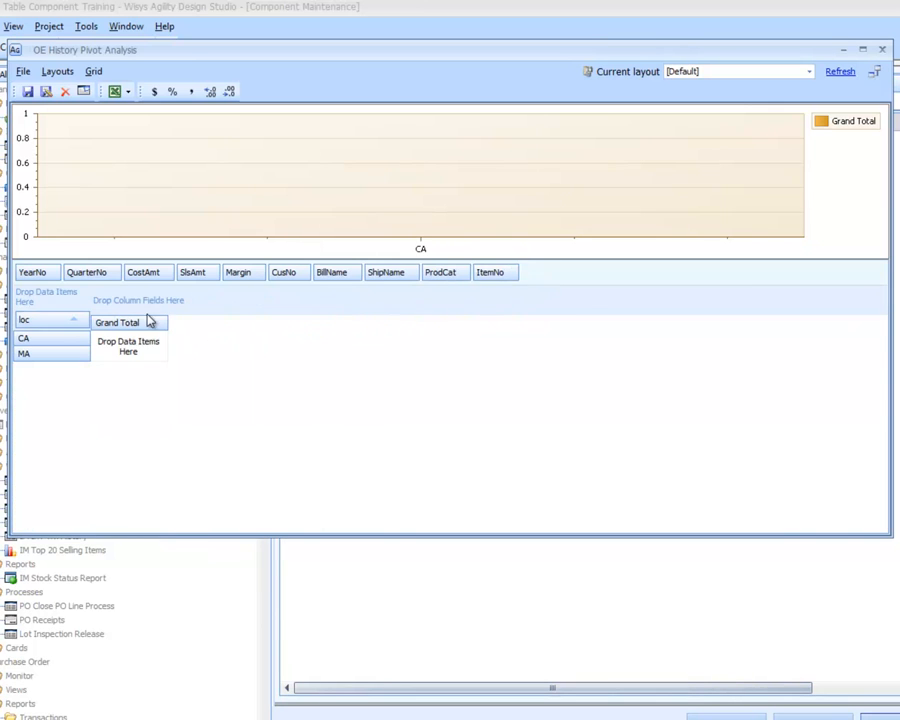
pyautogui.moveTo(60, 329); pyautogui.dragTo(556, 285)
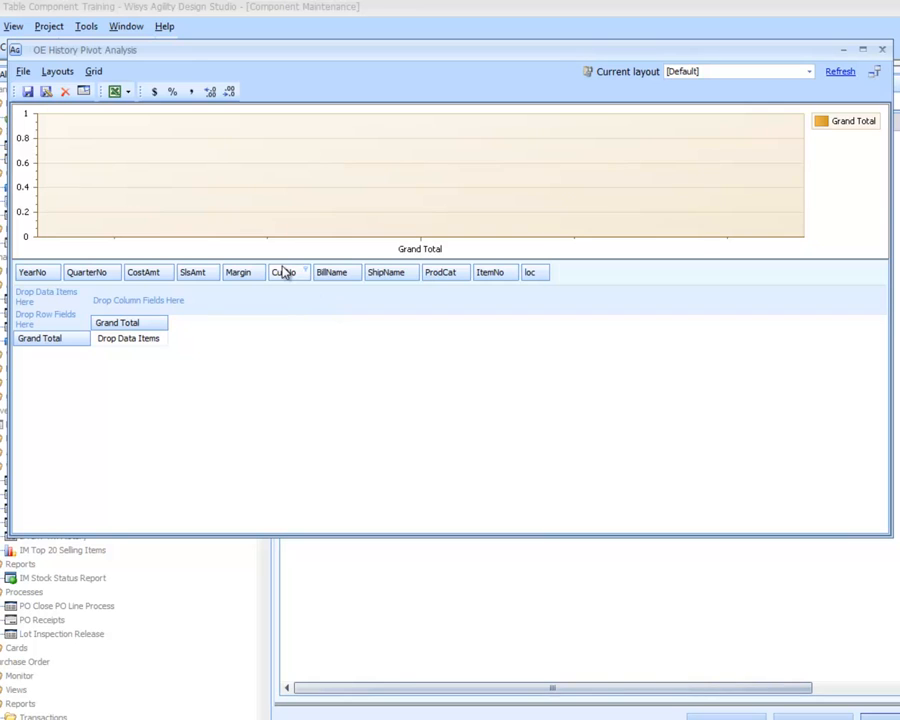
# Lay out the pivot with CusNo as row field, SlsAmt as data item, and YearNo and QuarterNo as column fields.
pyautogui.moveTo(283, 271); pyautogui.dragTo(64, 324)
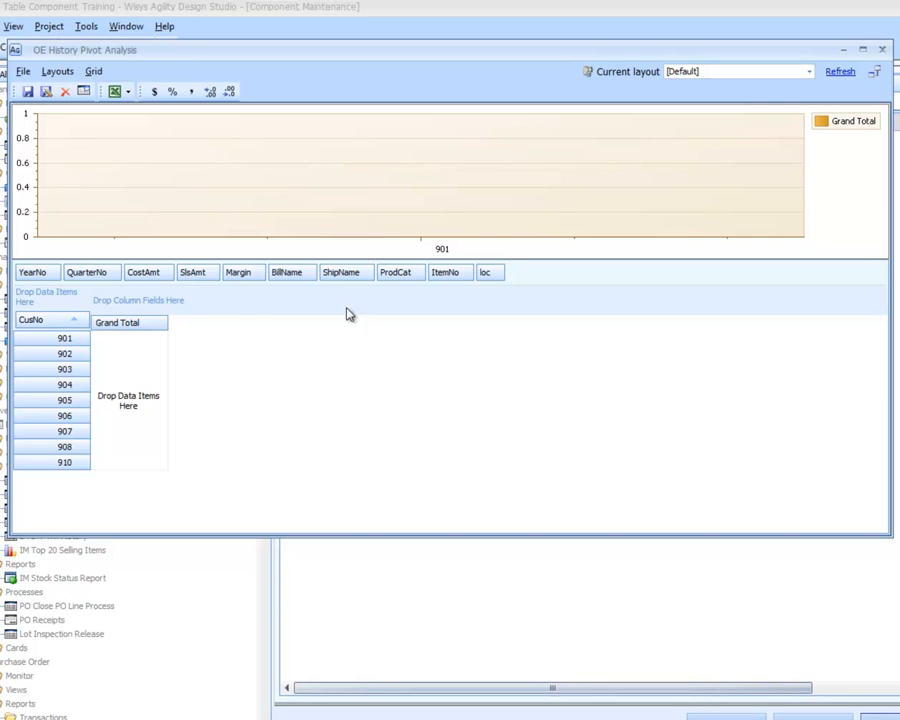
pyautogui.moveTo(196, 281); pyautogui.dragTo(150, 368)
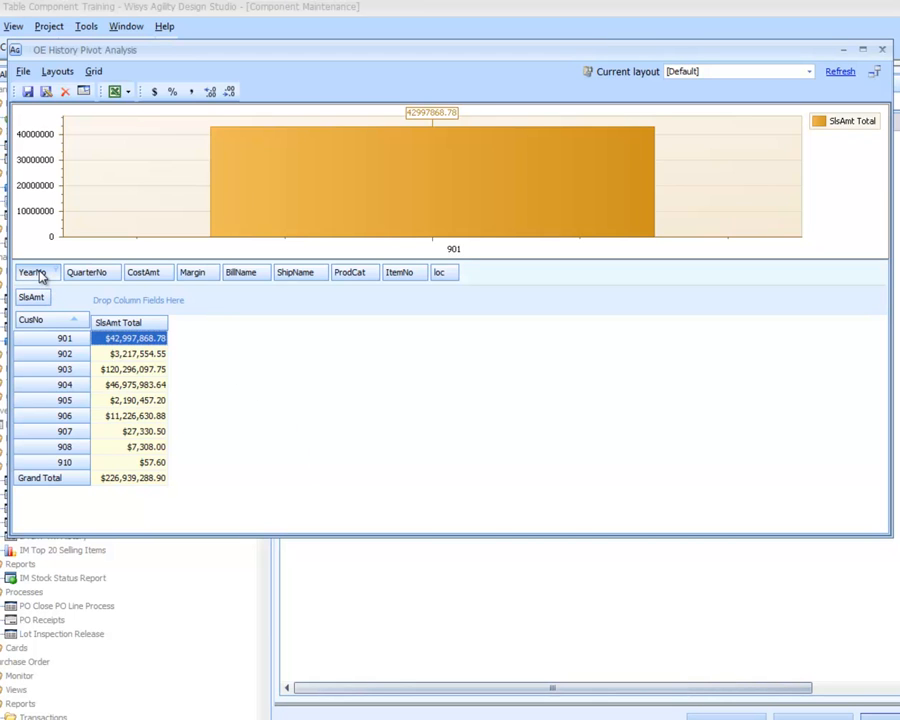
pyautogui.moveTo(40, 276); pyautogui.dragTo(160, 304)
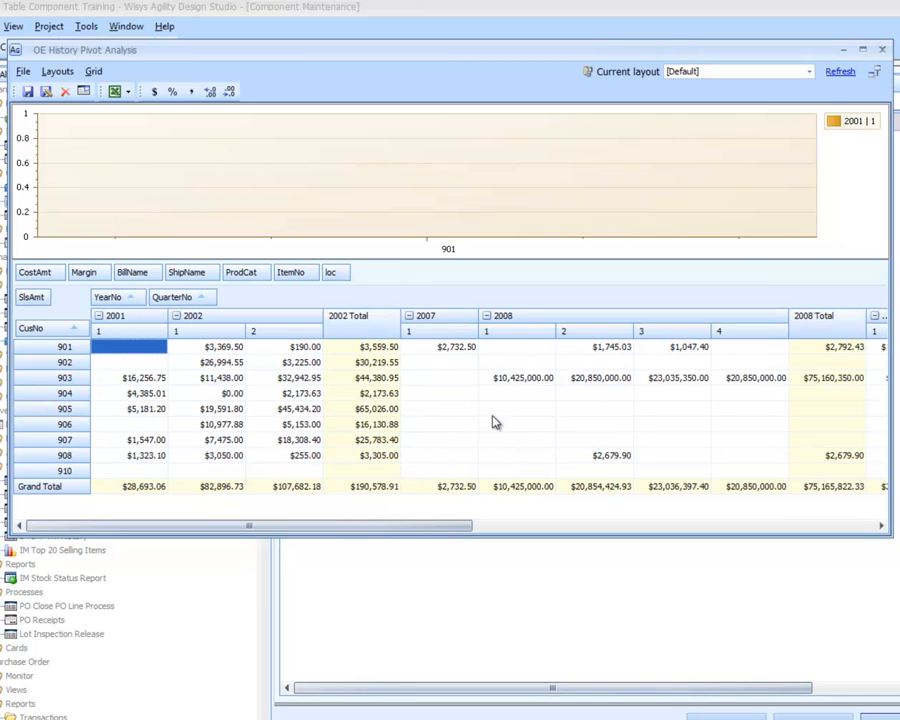
# Review the quarterly sales across the years and move QuarterNo from the column area back to the filter area.
pyautogui.moveTo(380, 530); pyautogui.dragTo(796, 519)
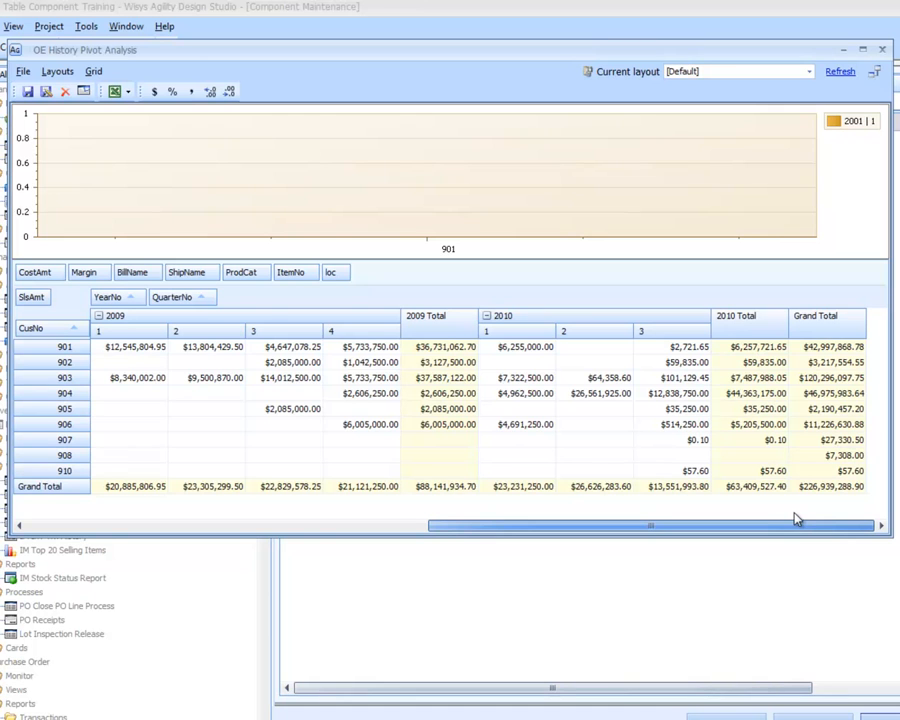
pyautogui.moveTo(765, 529); pyautogui.dragTo(413, 549)
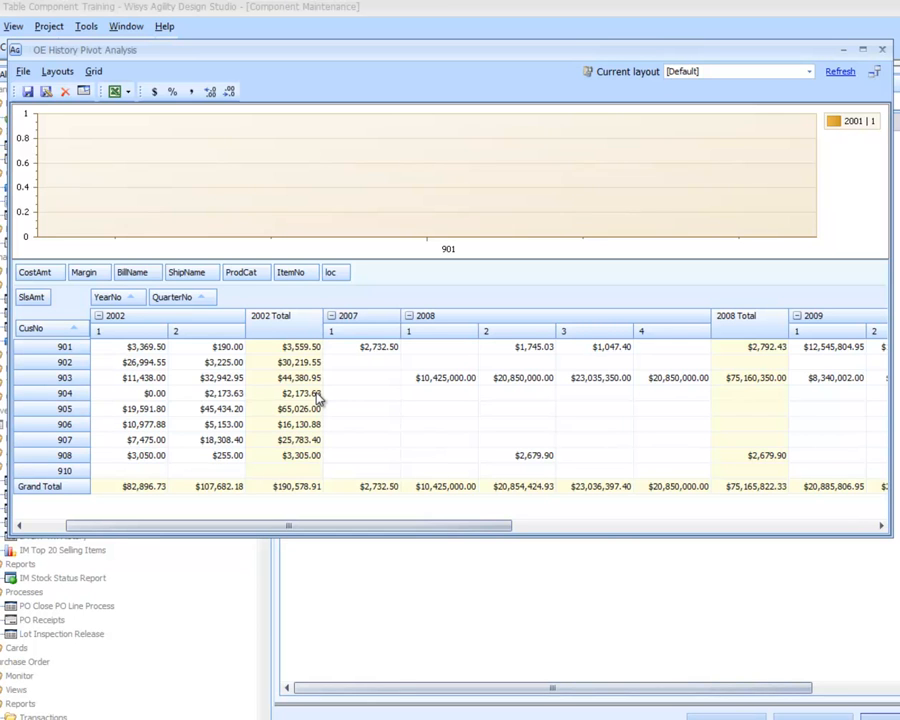
pyautogui.moveTo(177, 298); pyautogui.dragTo(482, 292)
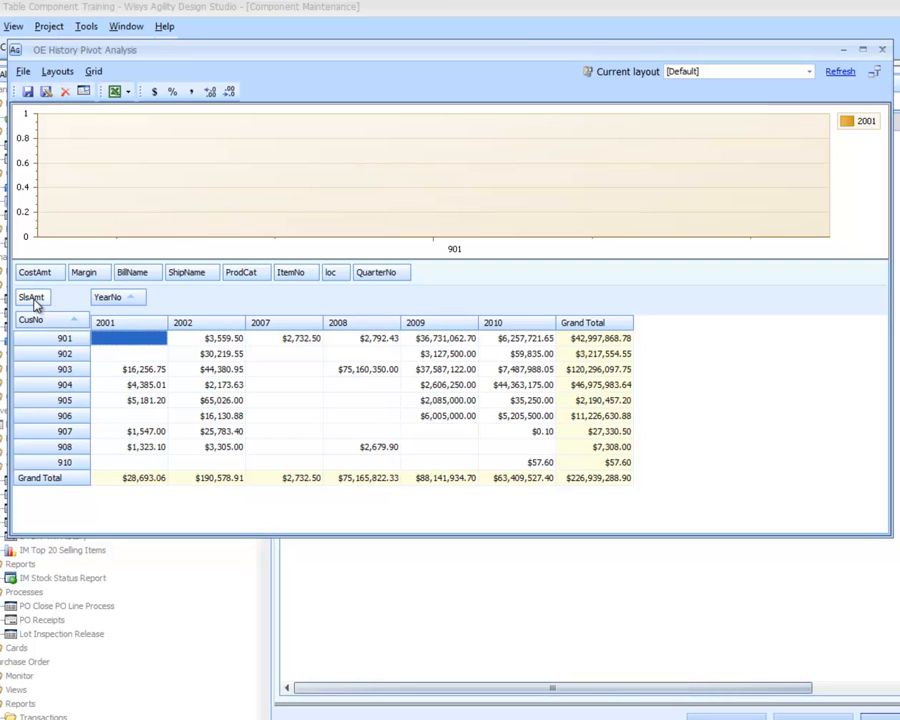
# Replace SlsAmt with Margin as the data item and CusNo with ProdCat as the row field, and save the layout.
pyautogui.moveTo(35, 305); pyautogui.dragTo(470, 276)
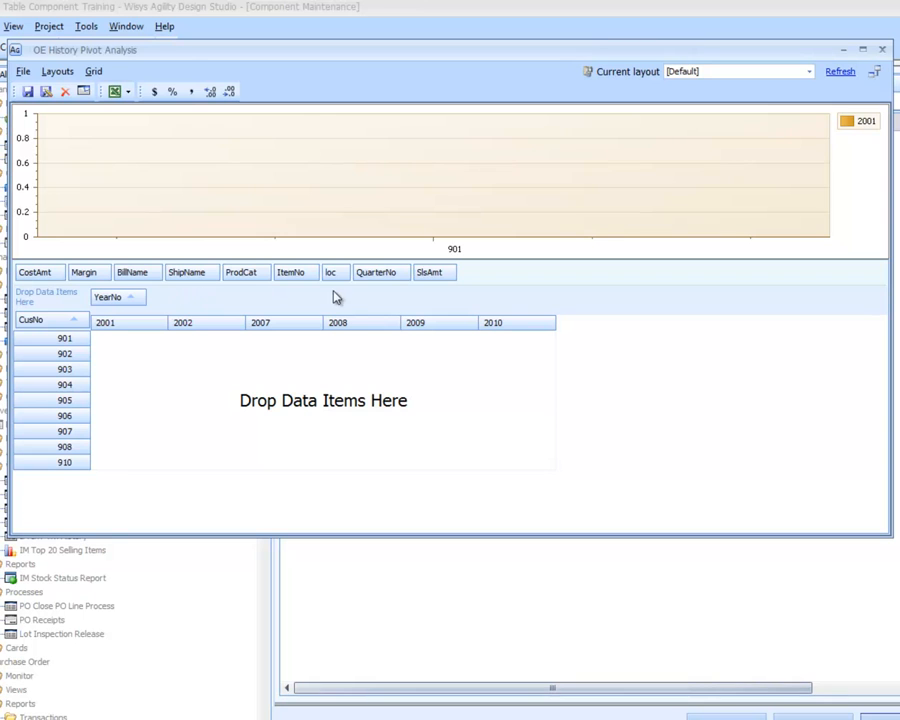
pyautogui.moveTo(100, 276); pyautogui.dragTo(170, 383)
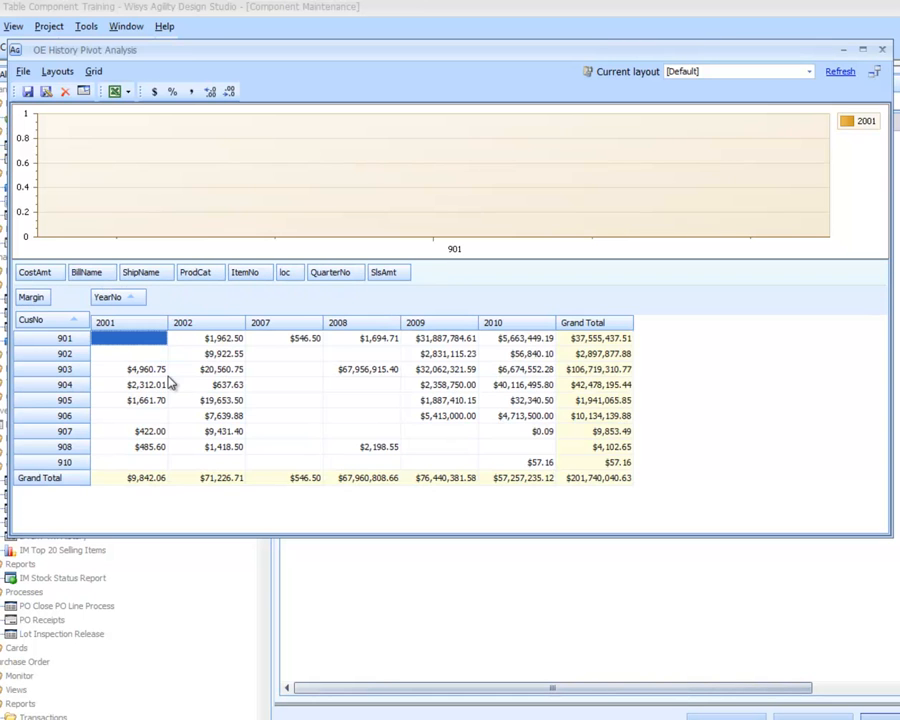
pyautogui.moveTo(62, 321); pyautogui.dragTo(512, 281)
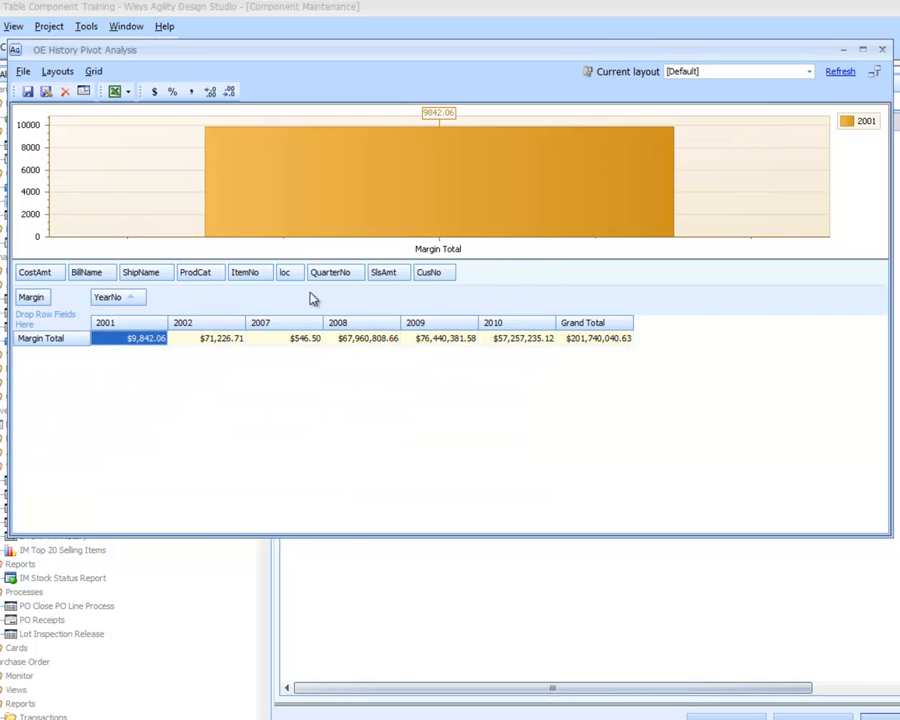
pyautogui.moveTo(197, 273); pyautogui.dragTo(65, 336)
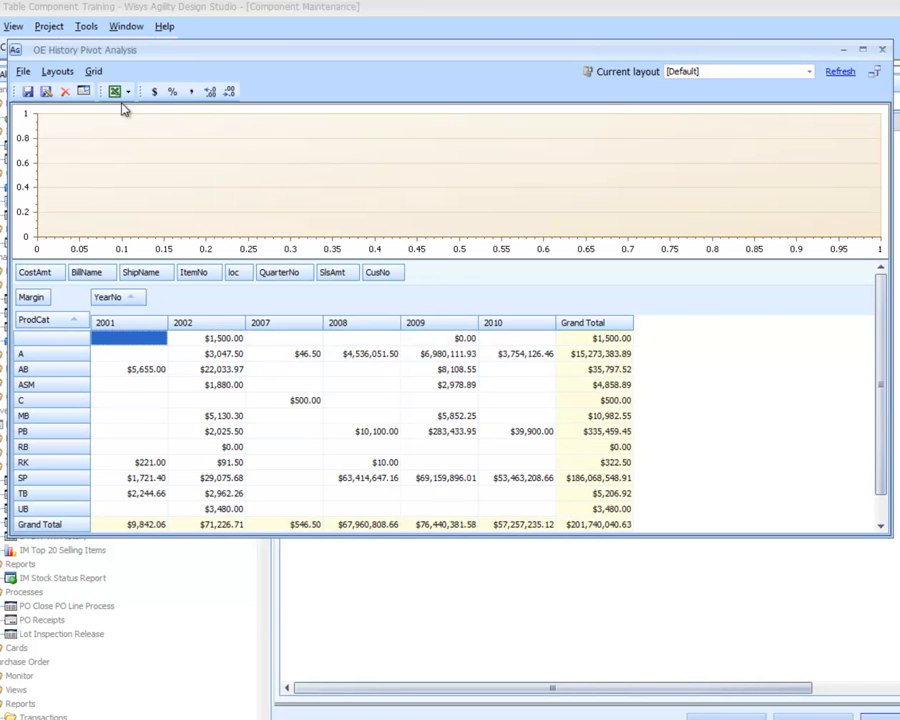
pyautogui.click(29, 93)
# Close the pivot window and preview the OE History Pivot Analysis component again to check the saved layout.
pyautogui.click(884, 50)
pyautogui.rightClick(470, 121)
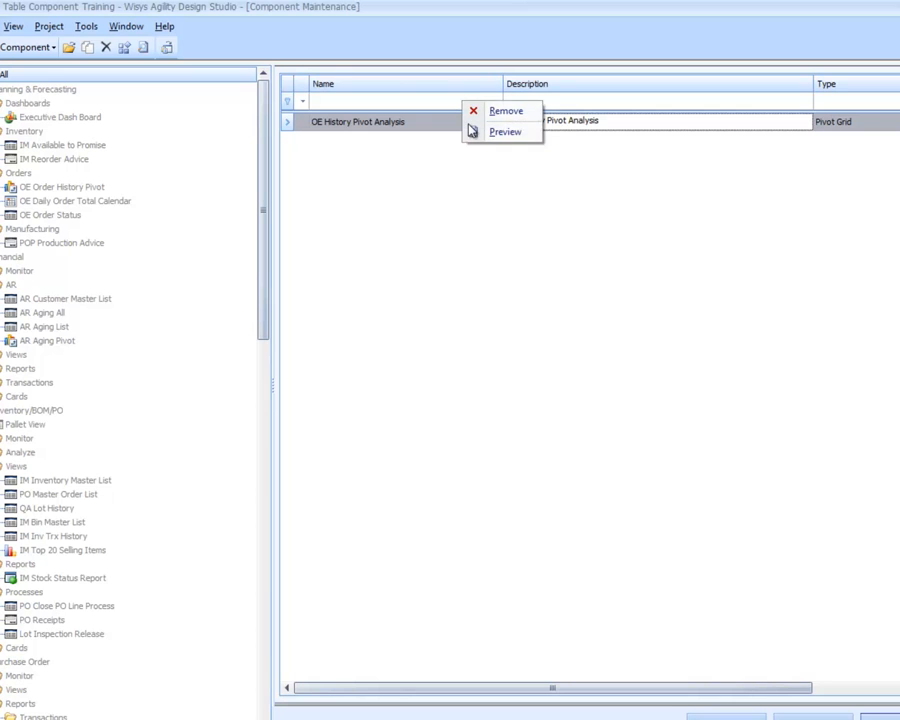
pyautogui.click(472, 132)
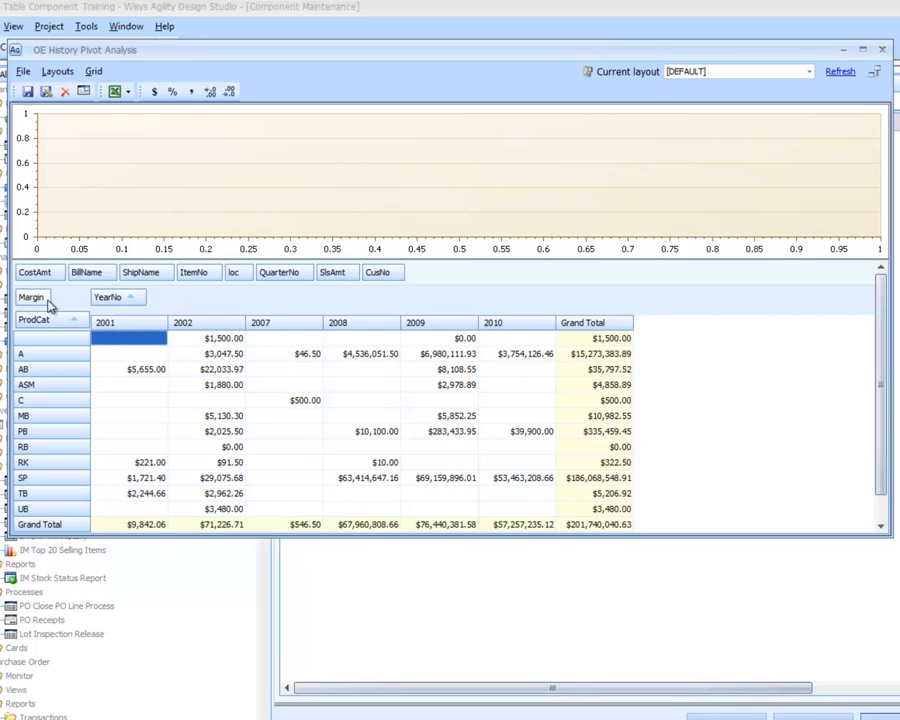
# Swap Margin for SlsAmt as the data item, and discard the change by closing and reopening the preview without saving.
pyautogui.moveTo(37, 300); pyautogui.dragTo(420, 273)
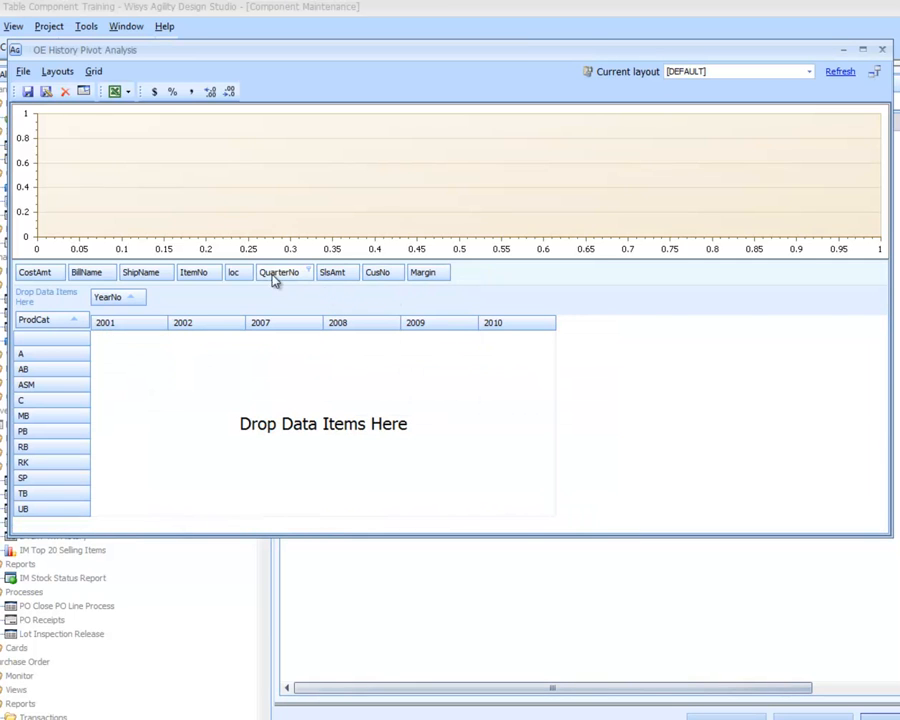
pyautogui.moveTo(343, 280); pyautogui.dragTo(88, 310)
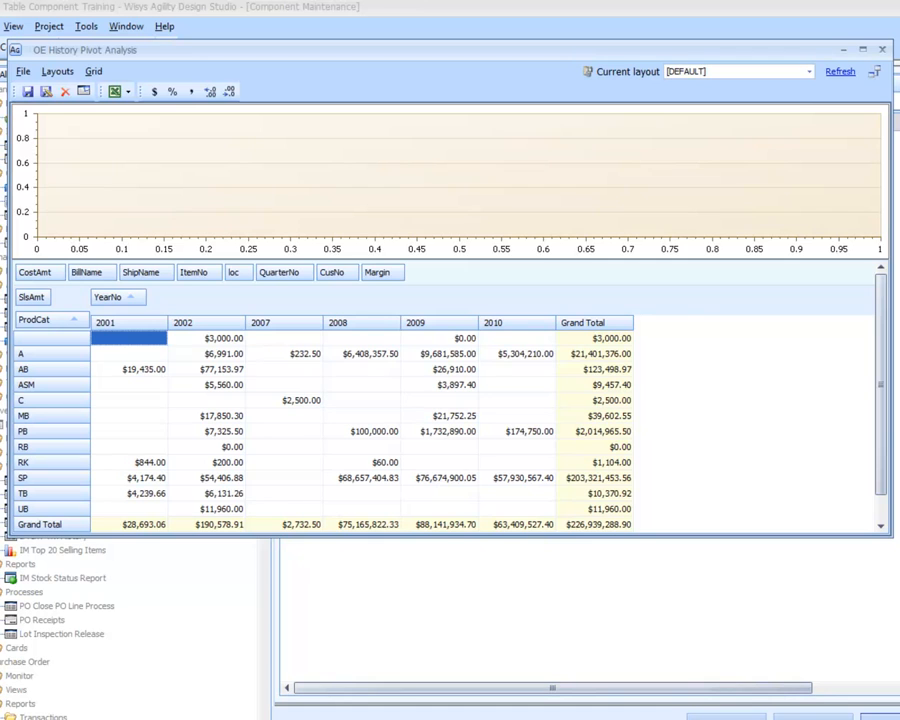
pyautogui.click(882, 49)
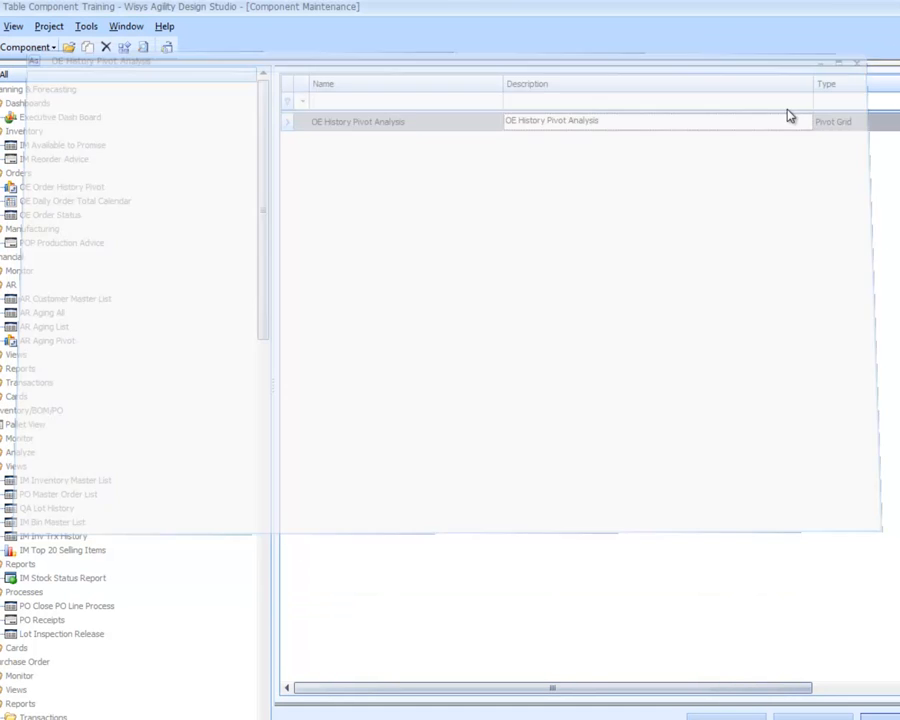
pyautogui.rightClick(406, 126)
pyautogui.click(424, 139)
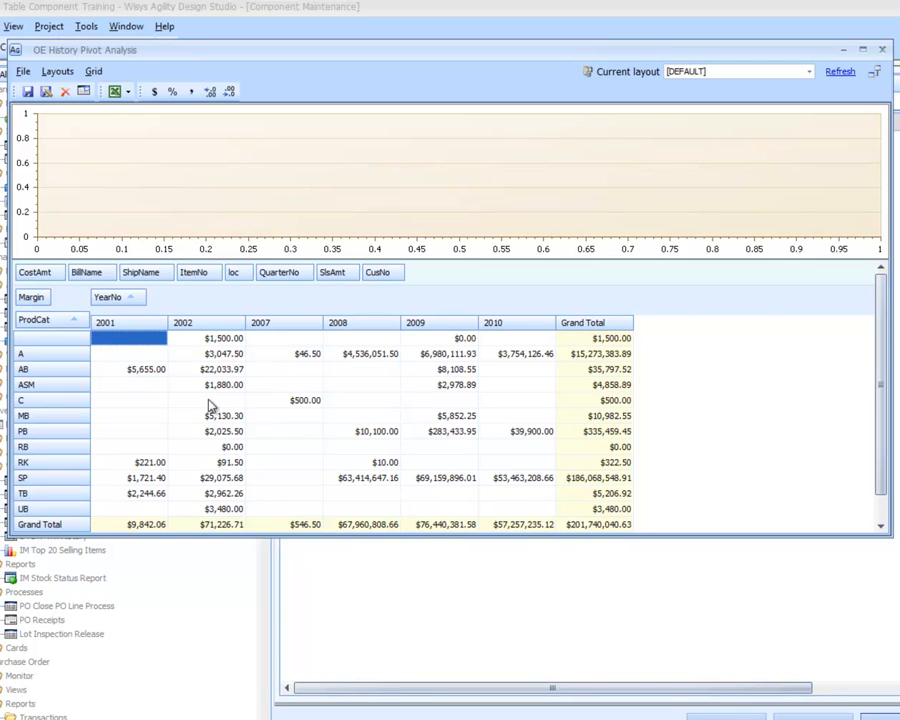
# Replace ProdCat with CusNo as the row field and Margin with SlsAmt as the data item, and save the layout.
pyautogui.moveTo(38, 321); pyautogui.dragTo(486, 277)
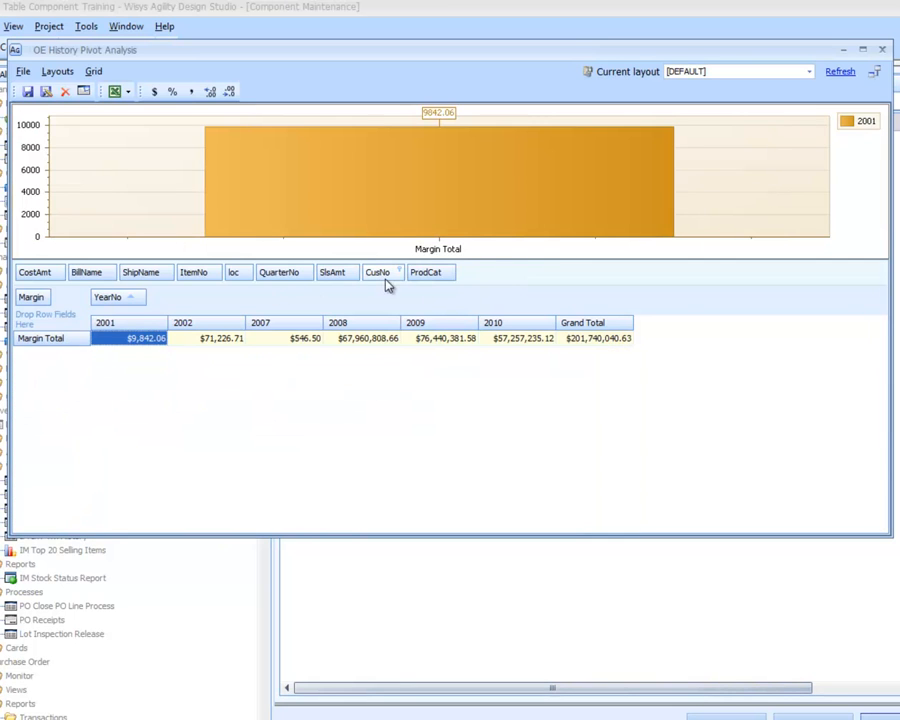
pyautogui.moveTo(379, 277); pyautogui.dragTo(55, 315)
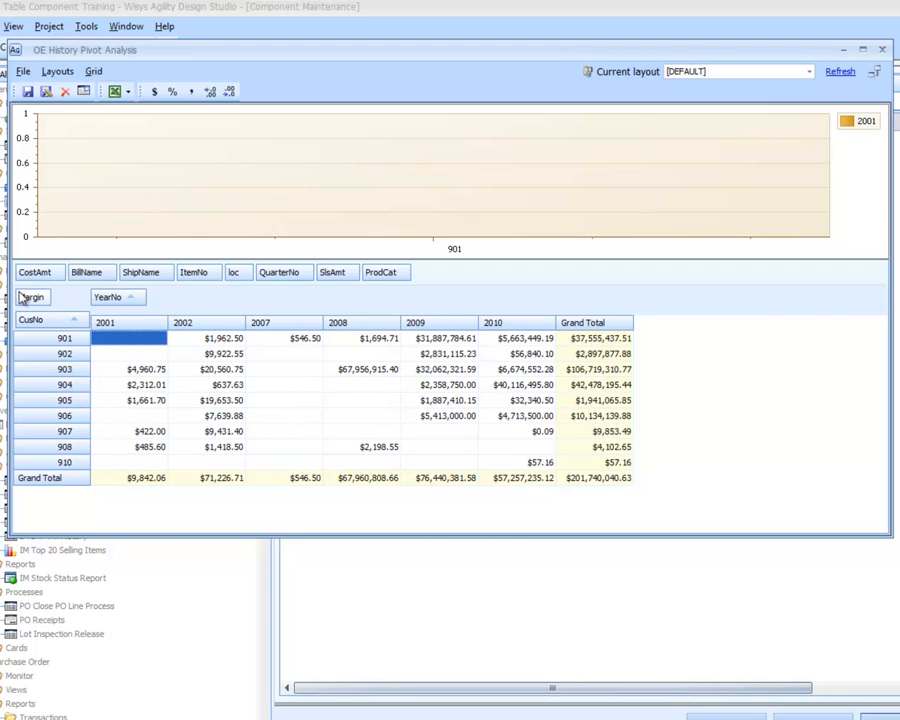
pyautogui.moveTo(30, 298); pyautogui.dragTo(452, 281)
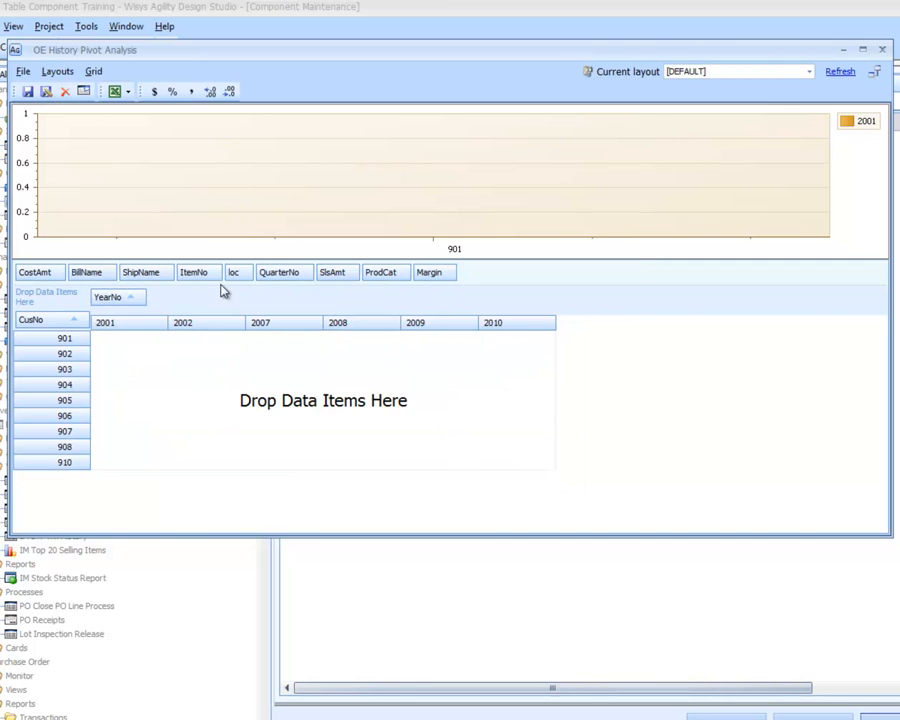
pyautogui.moveTo(336, 283); pyautogui.dragTo(76, 314)
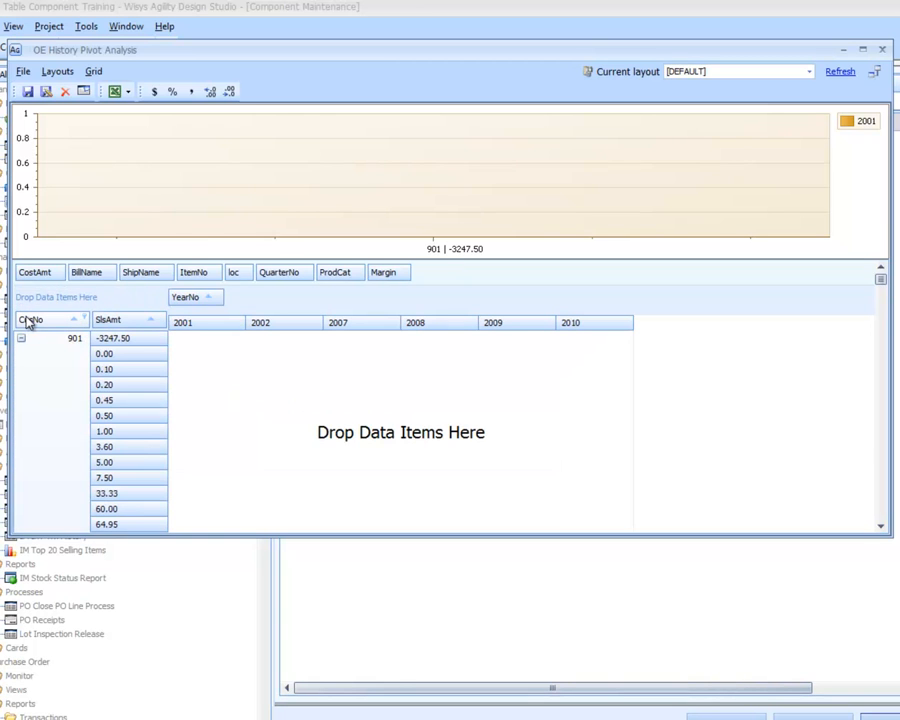
pyautogui.moveTo(104, 320); pyautogui.dragTo(97, 309)
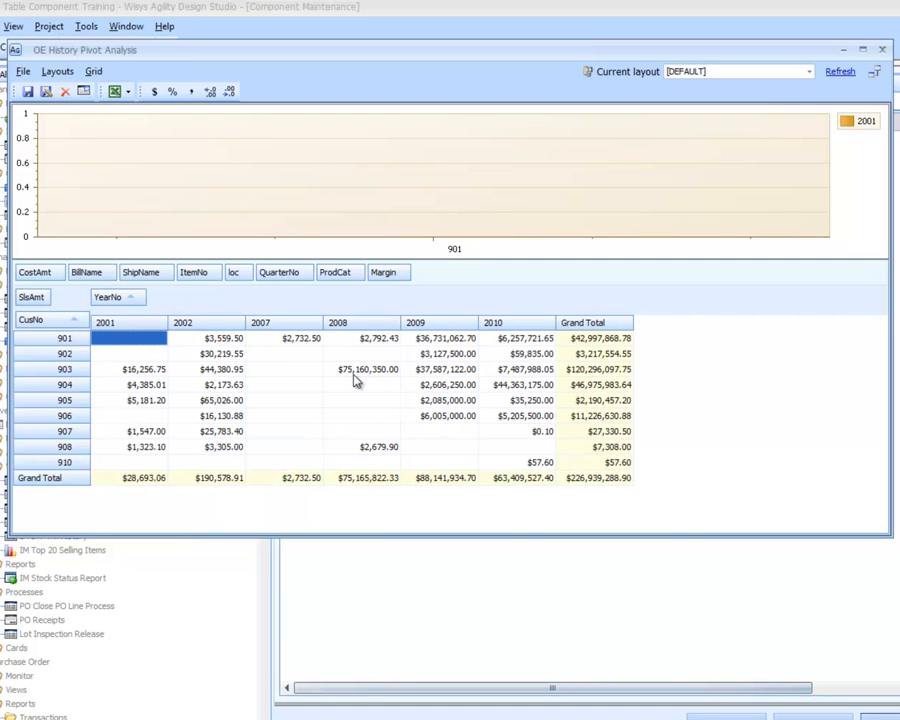
pyautogui.click(33, 92)
# Chart the yearly sales of the first two customers by selecting cells in their rows, and close the pivot preview.
pyautogui.moveTo(127, 346); pyautogui.dragTo(609, 341)
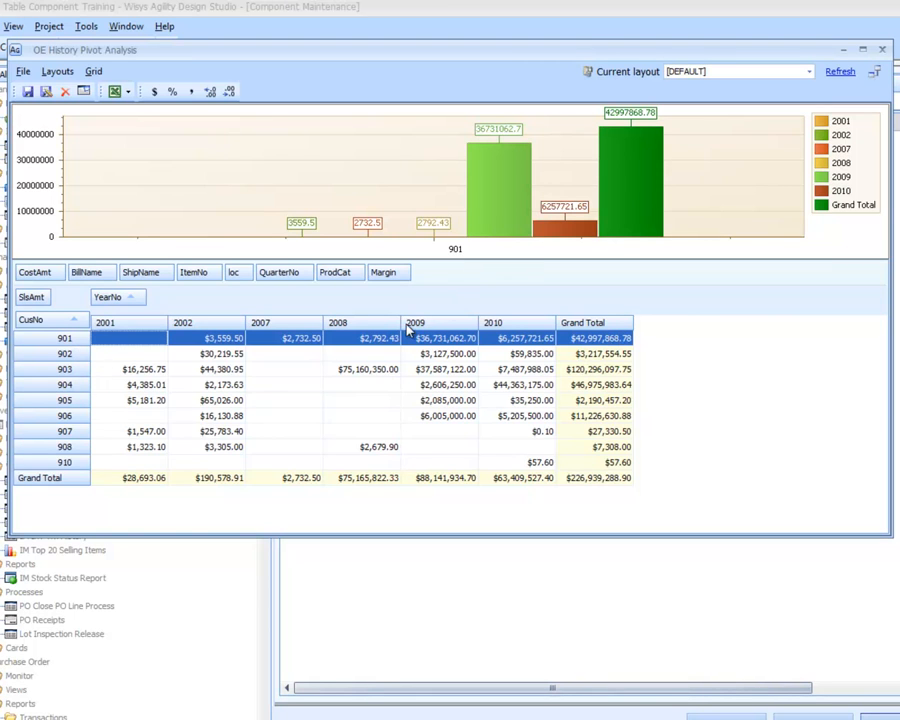
pyautogui.click(121, 356)
pyautogui.moveTo(121, 360); pyautogui.dragTo(597, 364)
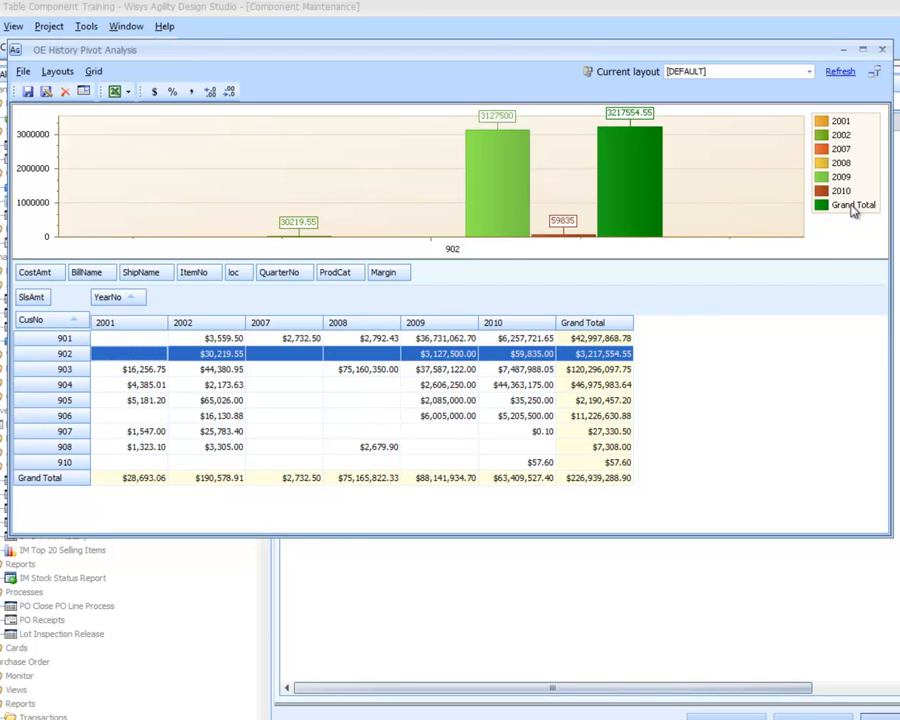
pyautogui.click(108, 367)
pyautogui.moveTo(124, 353); pyautogui.dragTo(502, 357)
pyautogui.click(428, 382)
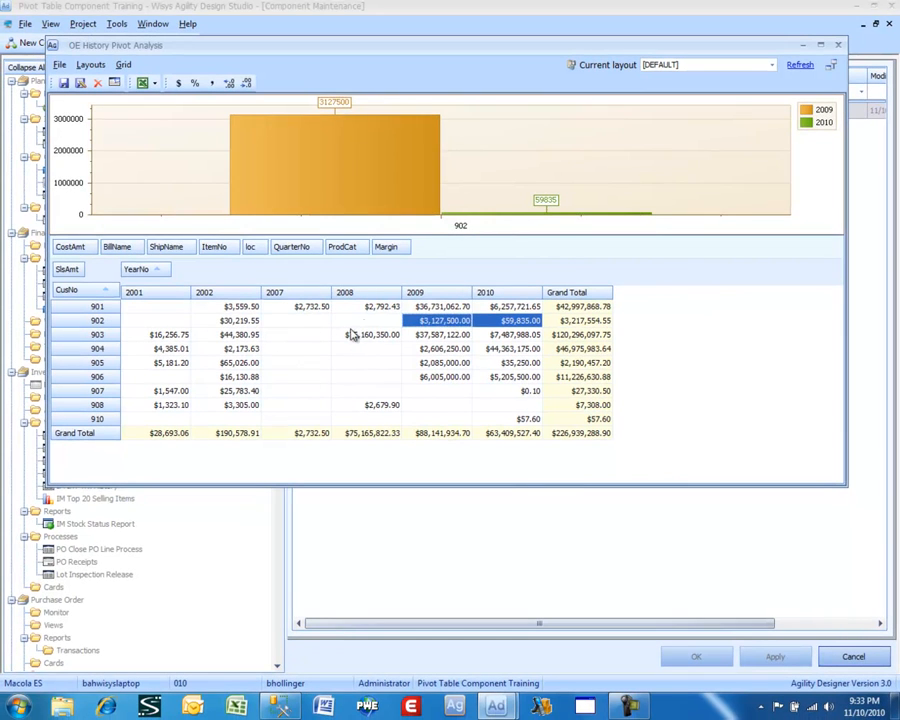
pyautogui.click(366, 321)
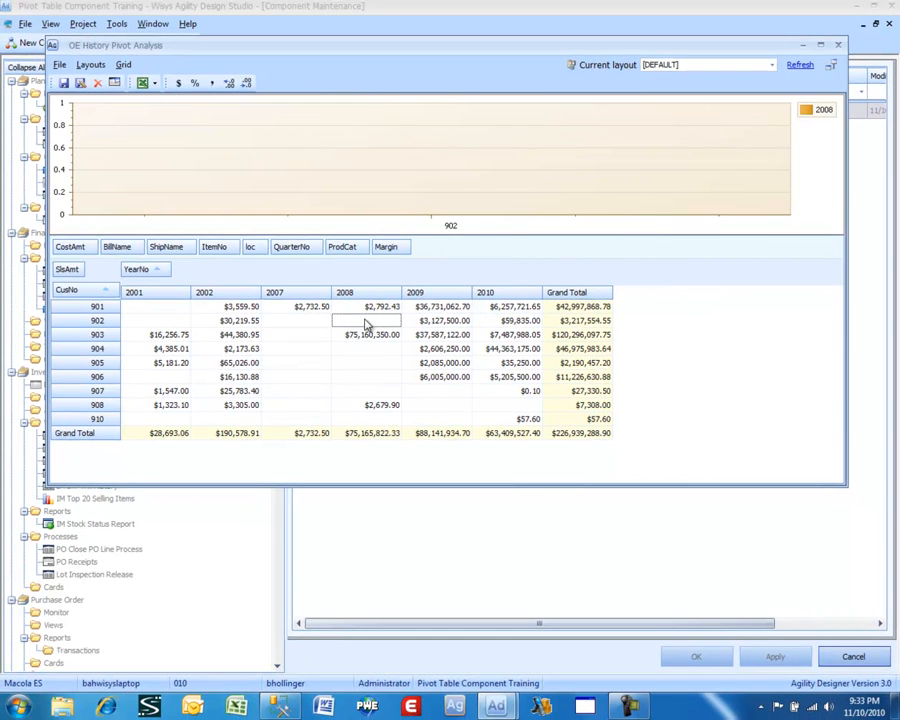
pyautogui.click(838, 45)
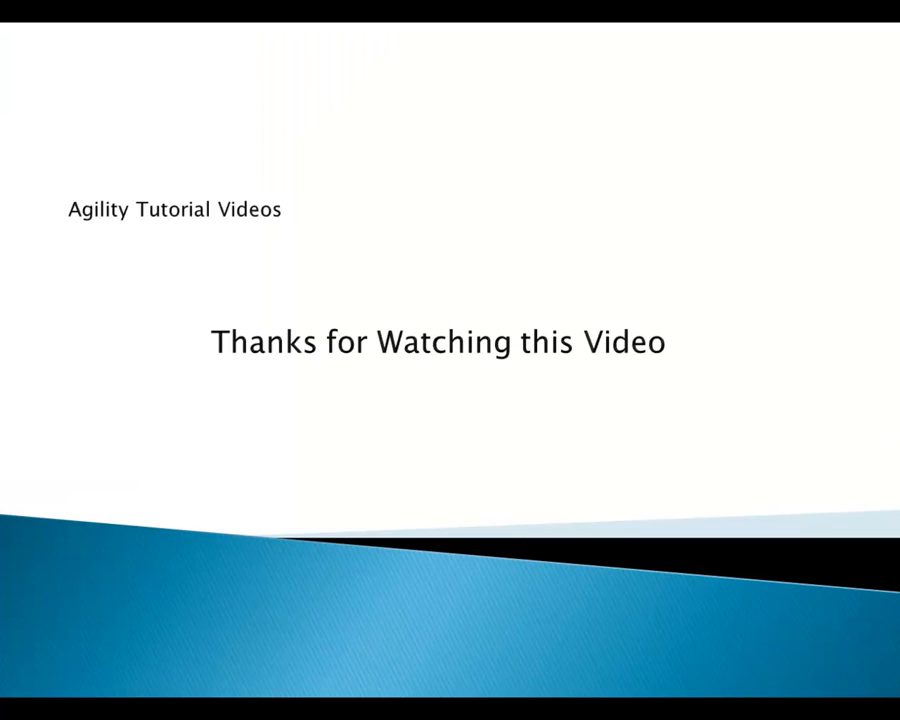